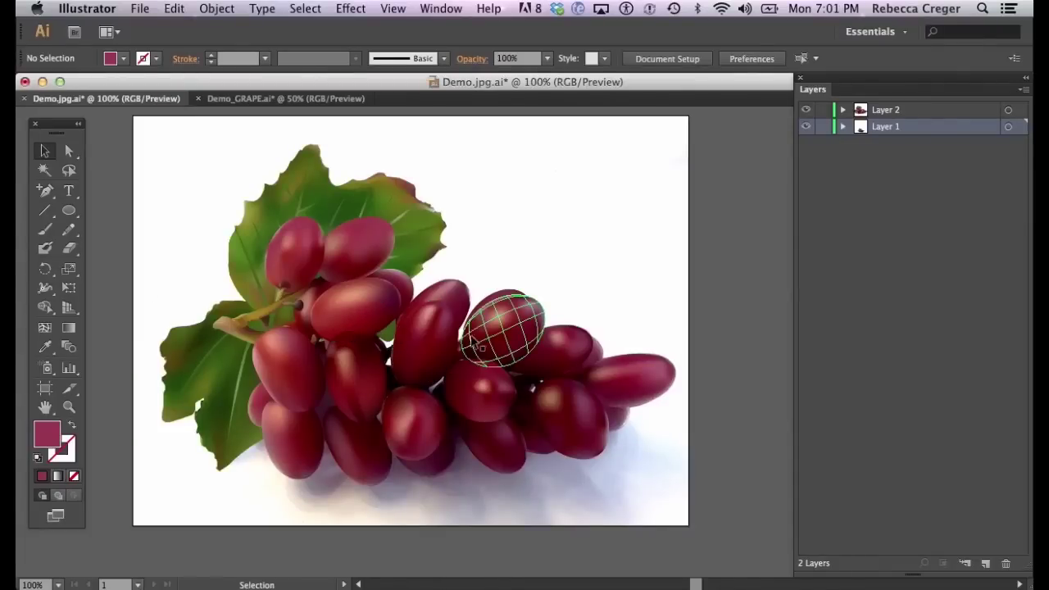
# Inspect the finished grape's mesh points and compare it with the photo by hiding and showing the painted grapes.
pyautogui.click(71, 153)
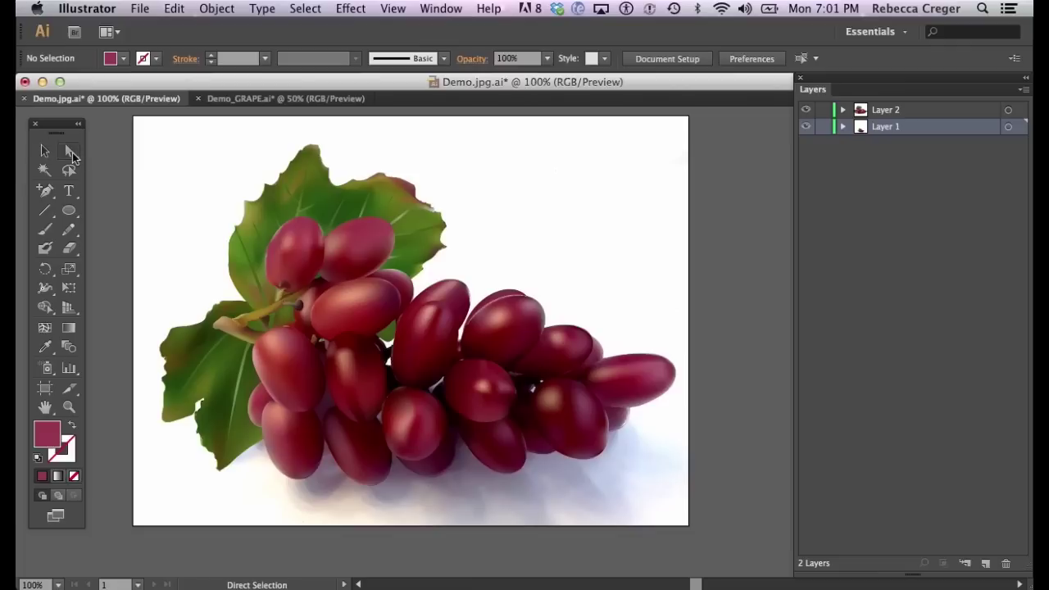
pyautogui.click(418, 334)
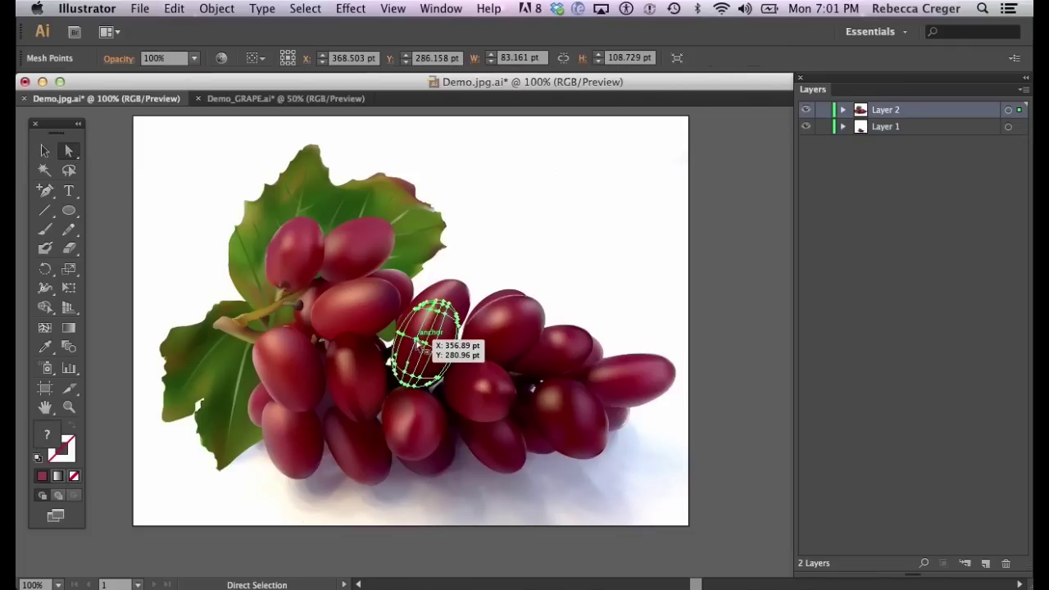
pyautogui.click(437, 355)
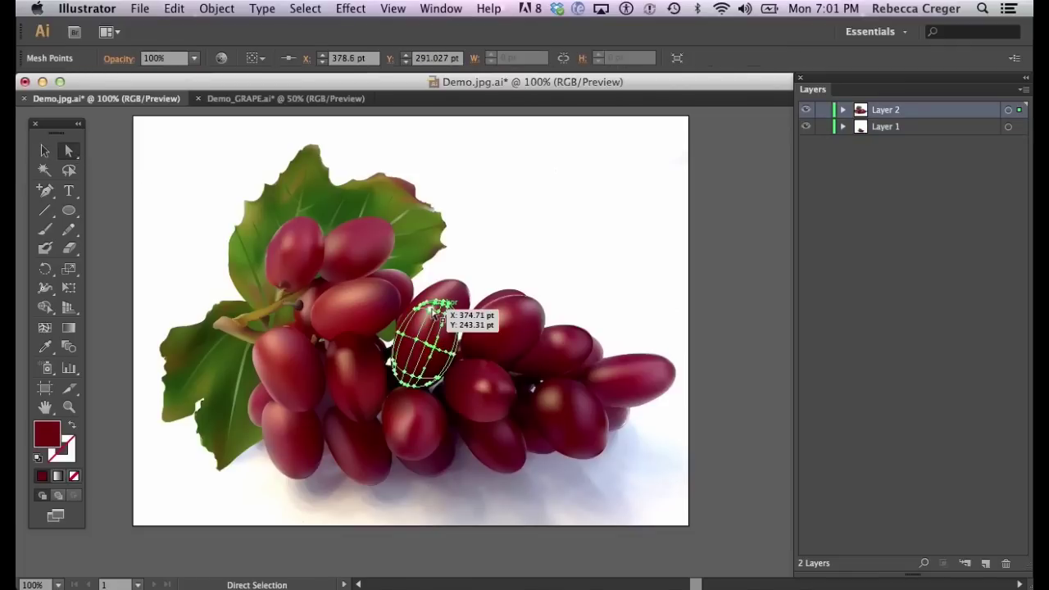
pyautogui.click(438, 311)
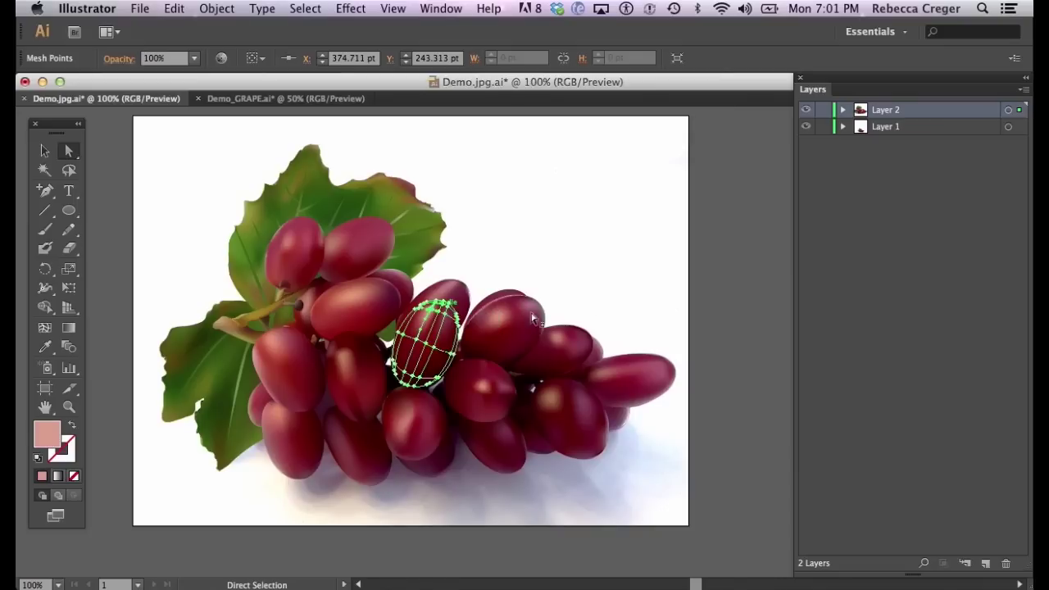
pyautogui.click(544, 234)
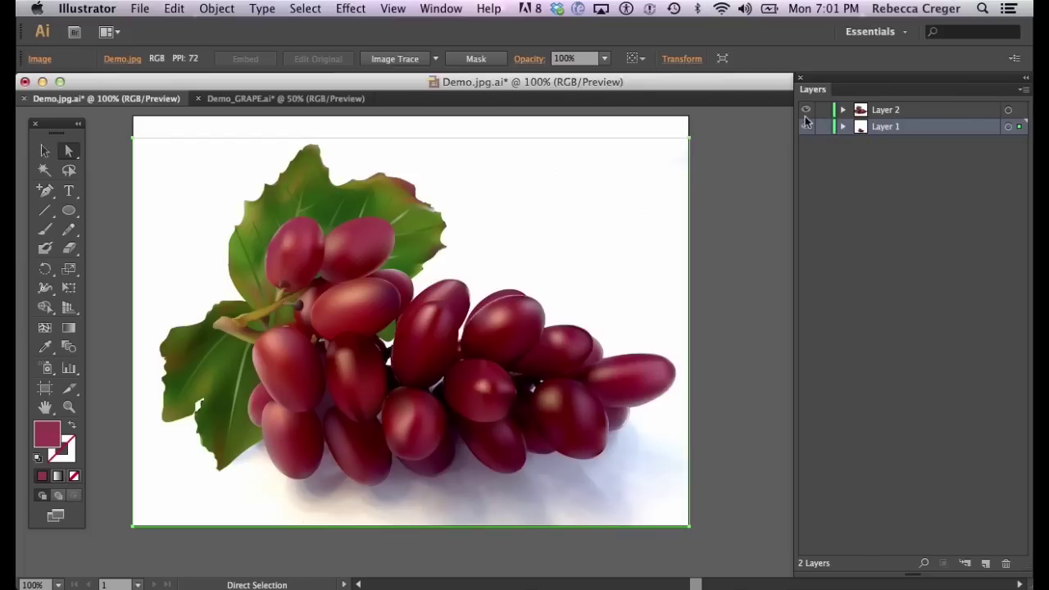
pyautogui.click(807, 111)
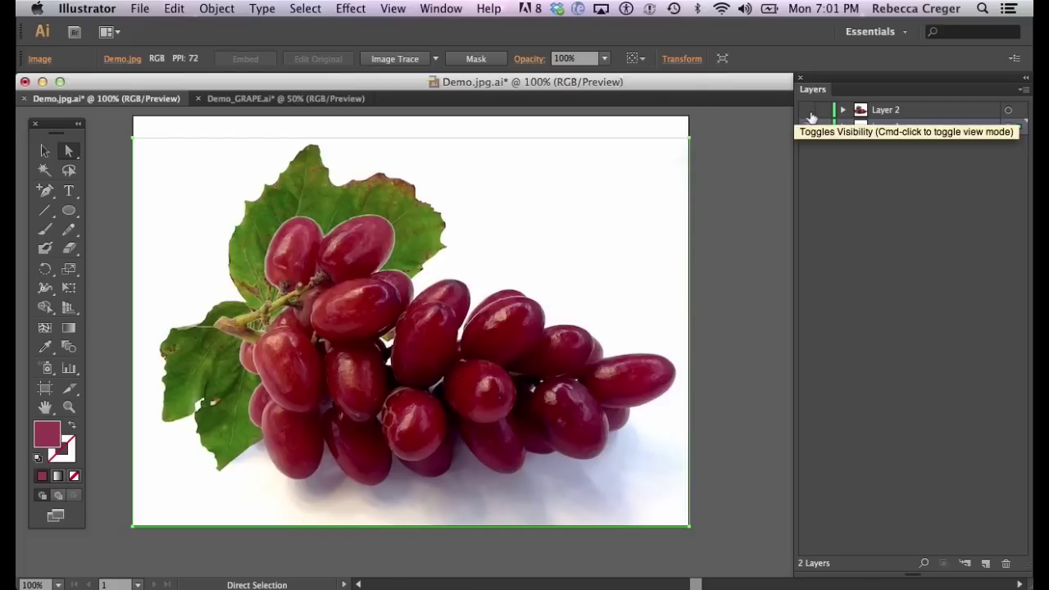
pyautogui.click(807, 110)
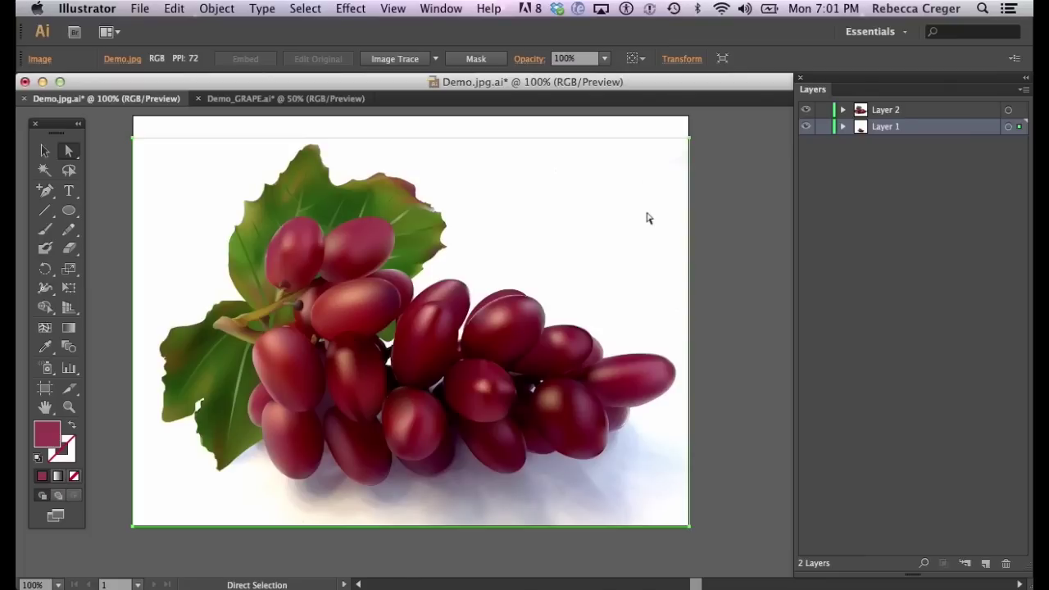
# In Demo_GRAPE, make Layer 1 a template layer with images dimmed to 100%.
pyautogui.click(278, 101)
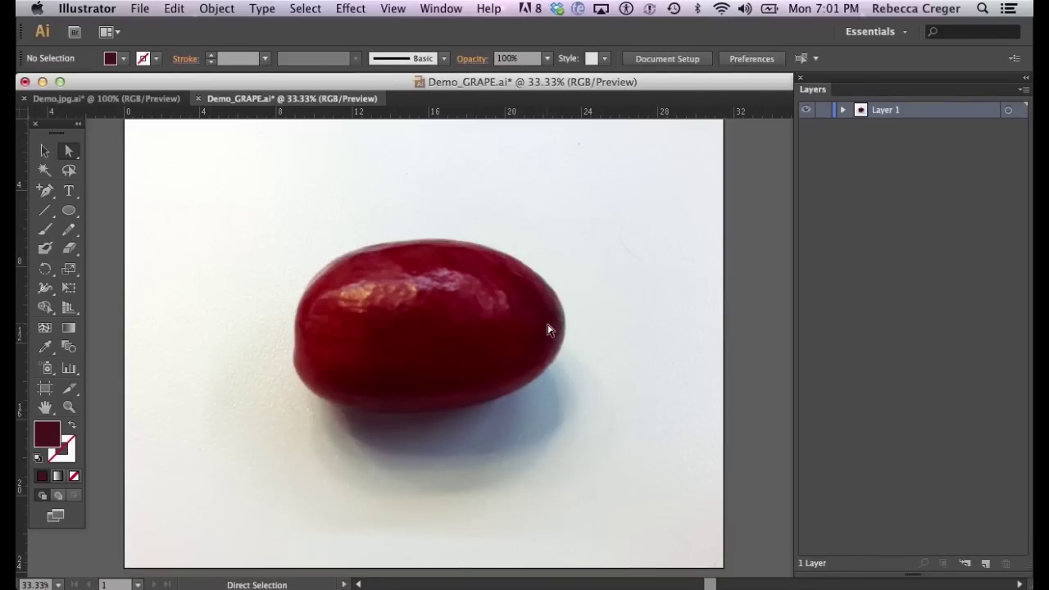
pyautogui.scroll(3, 548, 329)
pyautogui.scroll(-3, 548, 329)
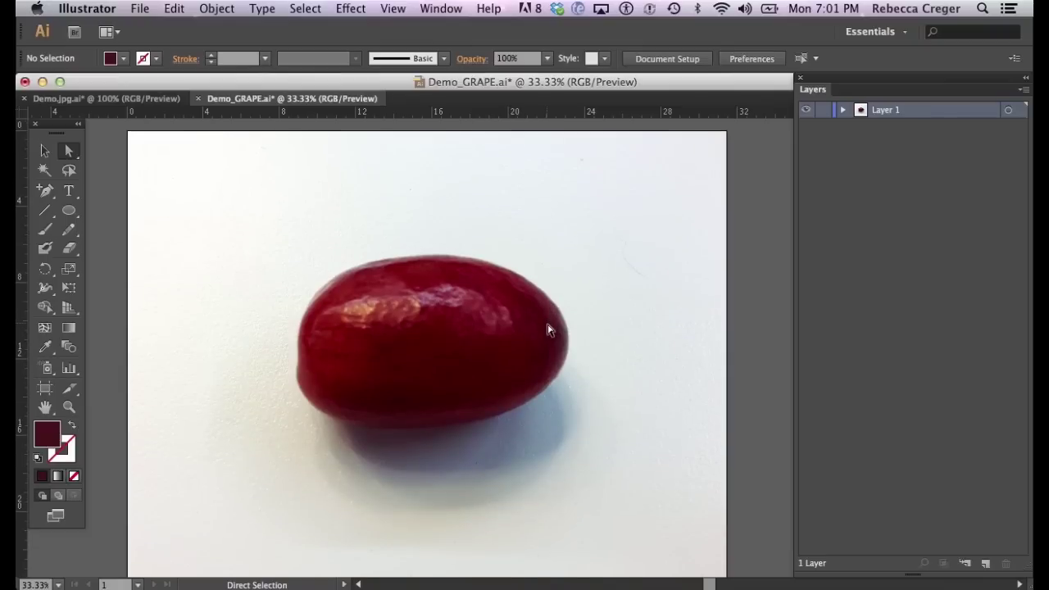
pyautogui.doubleClick(923, 116)
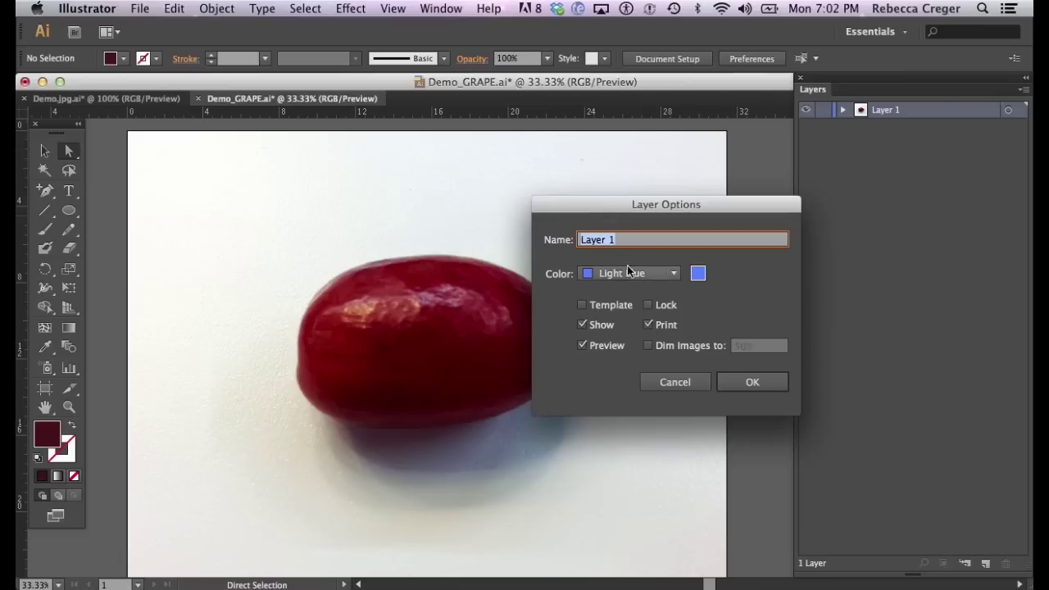
pyautogui.click(583, 304)
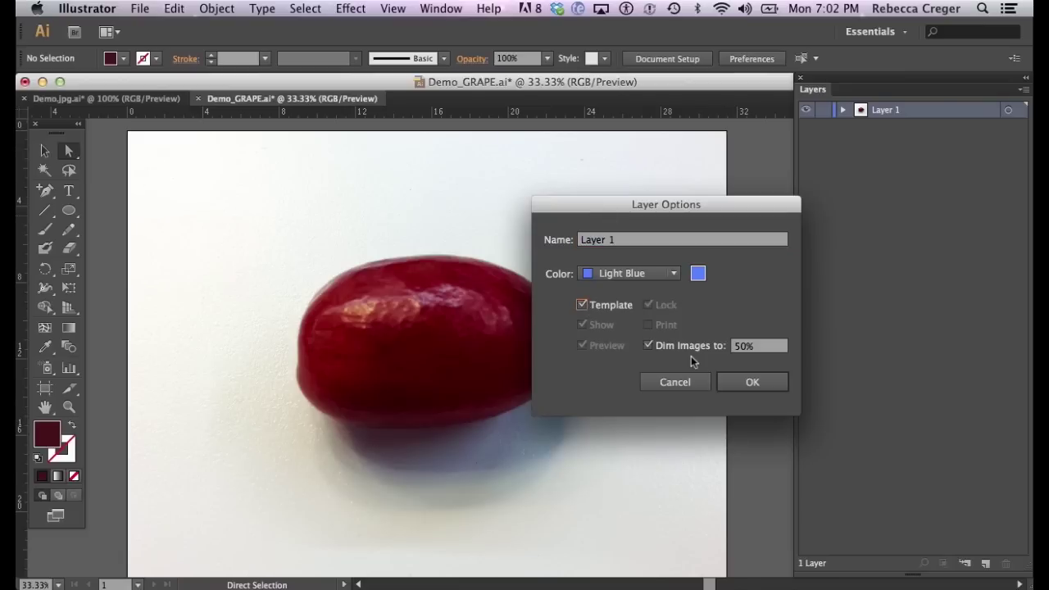
pyautogui.click(742, 344)
pyautogui.write('100')
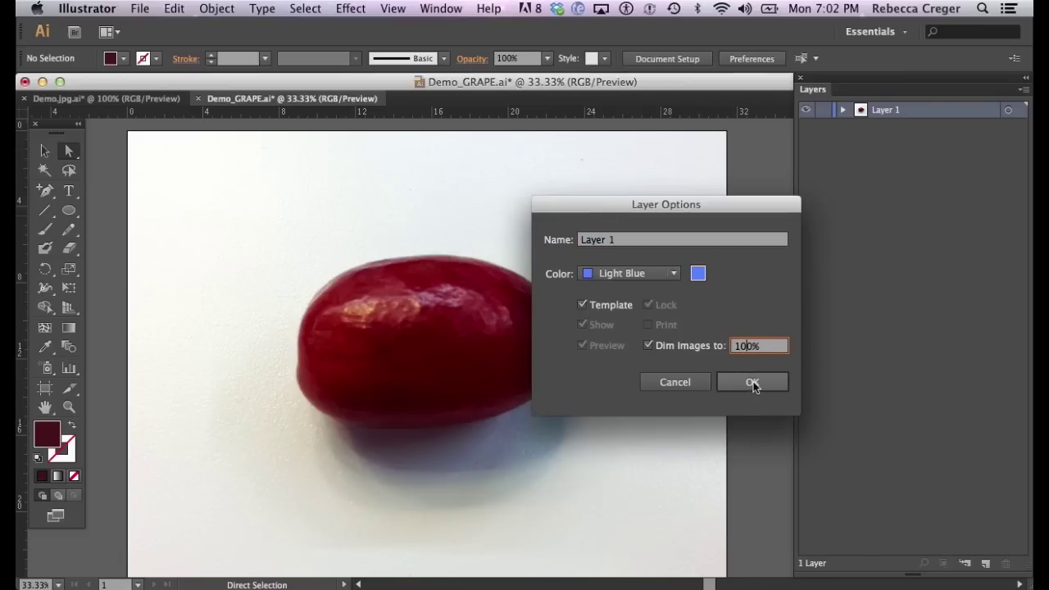
pyautogui.click(753, 383)
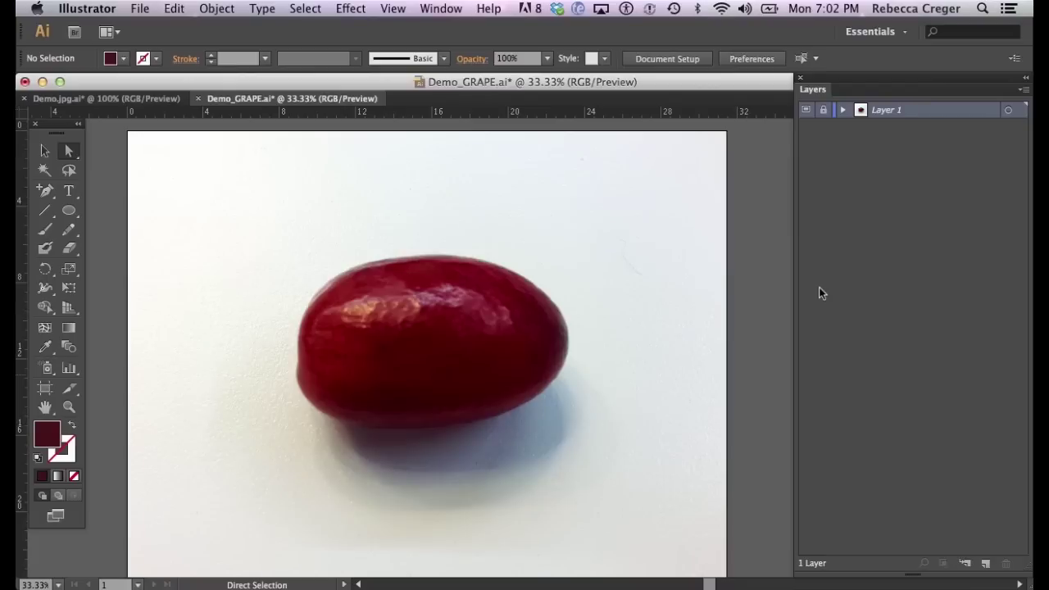
# Show the Navigator panel from the Window menu and move it below the Layers panel.
pyautogui.click(435, 8)
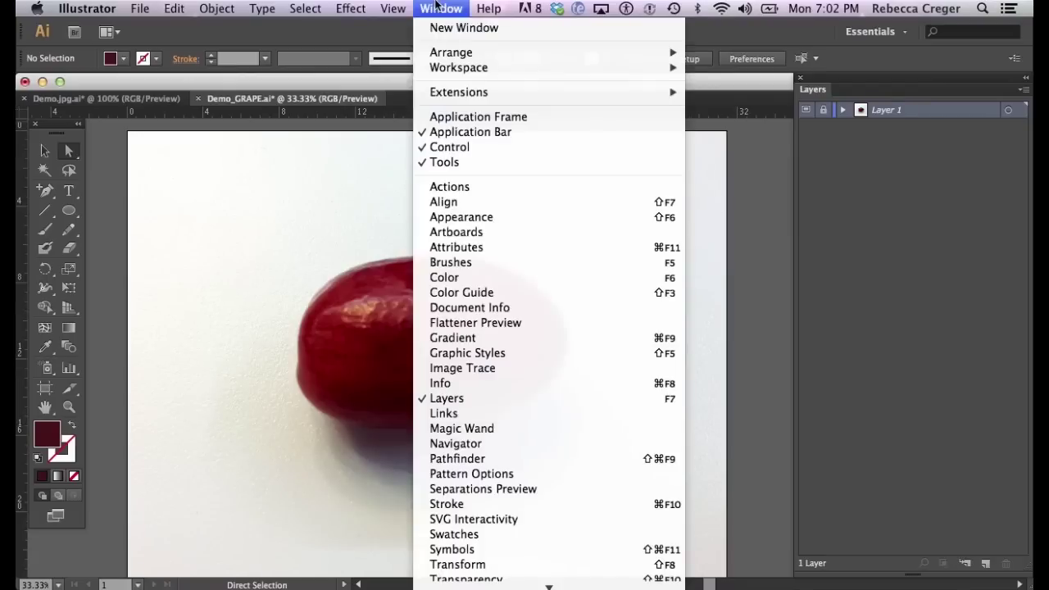
pyautogui.click(442, 448)
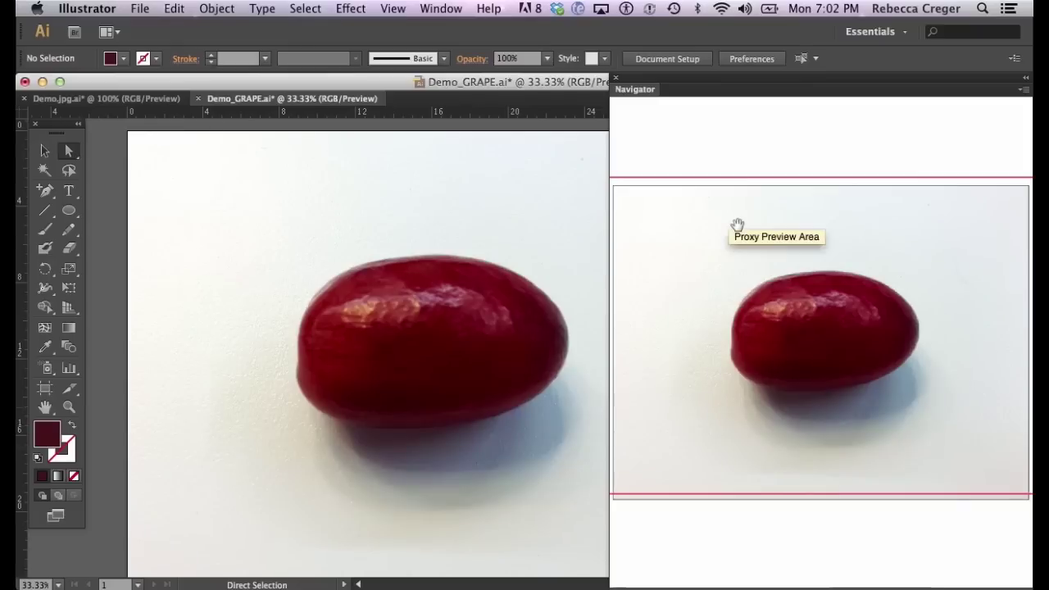
pyautogui.moveTo(737, 79); pyautogui.dragTo(756, 155)
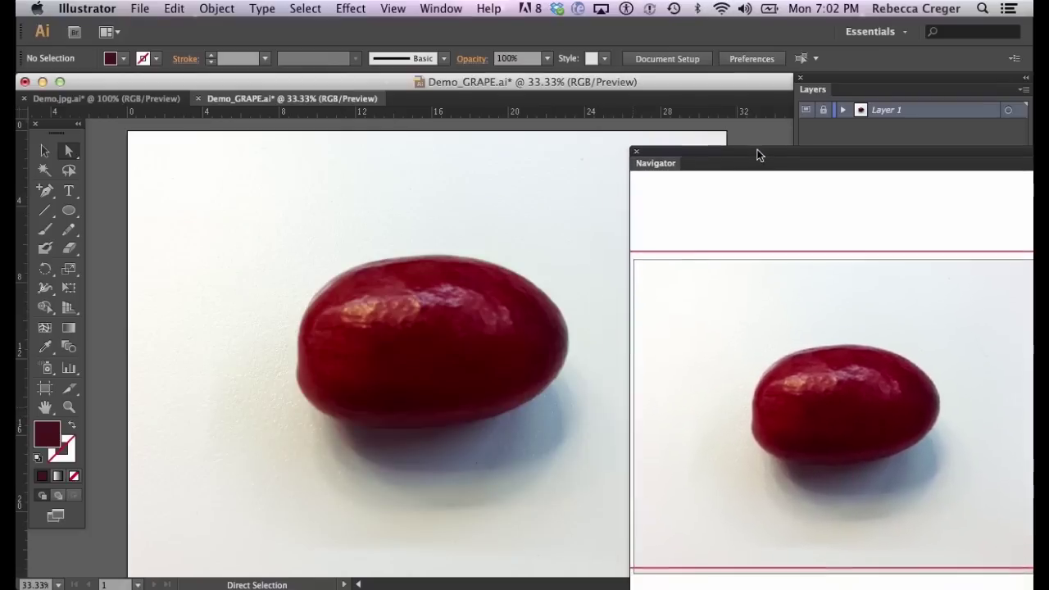
pyautogui.click(856, 133)
# Add a new empty Layer 2 above Layer 1 and dock the Navigator near the top.
pyautogui.click(985, 563)
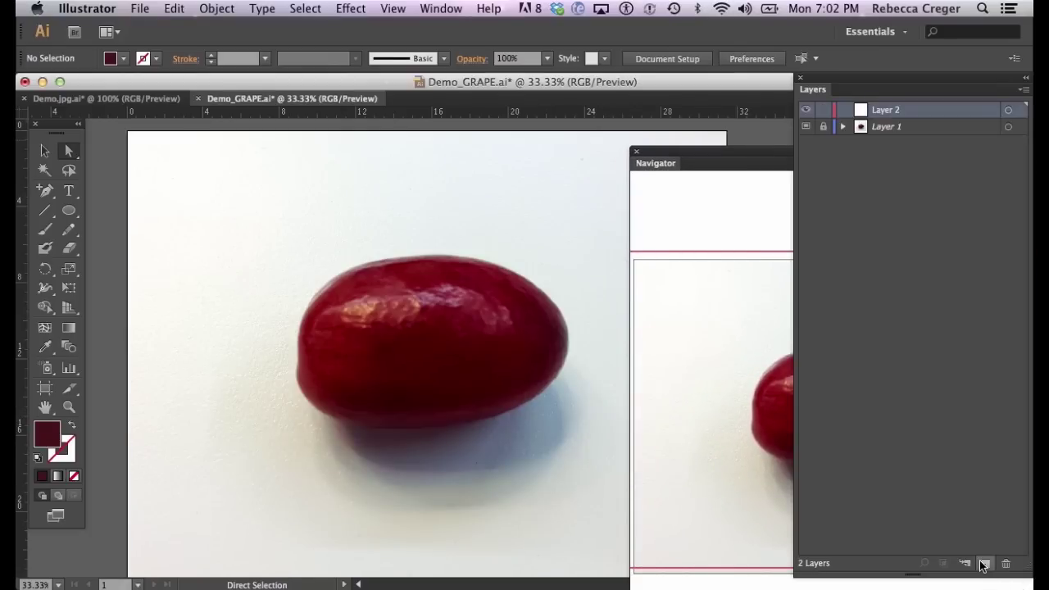
pyautogui.click(778, 151)
pyautogui.moveTo(778, 151); pyautogui.dragTo(767, 82)
pyautogui.click(394, 8)
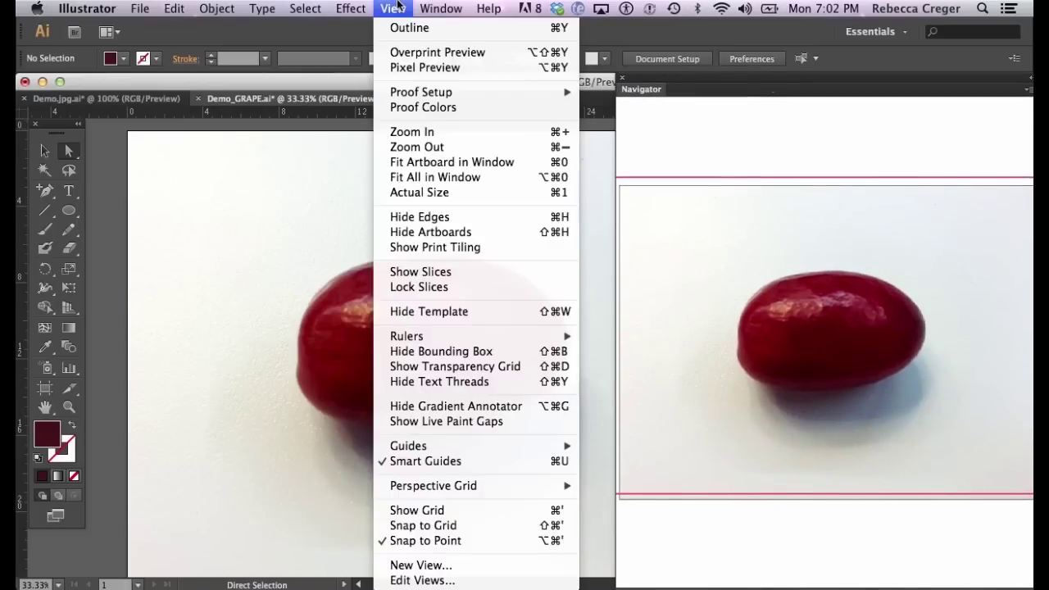
# Switch to Outline view and set the fill colour to near-white F9F9F9.
pyautogui.click(463, 31)
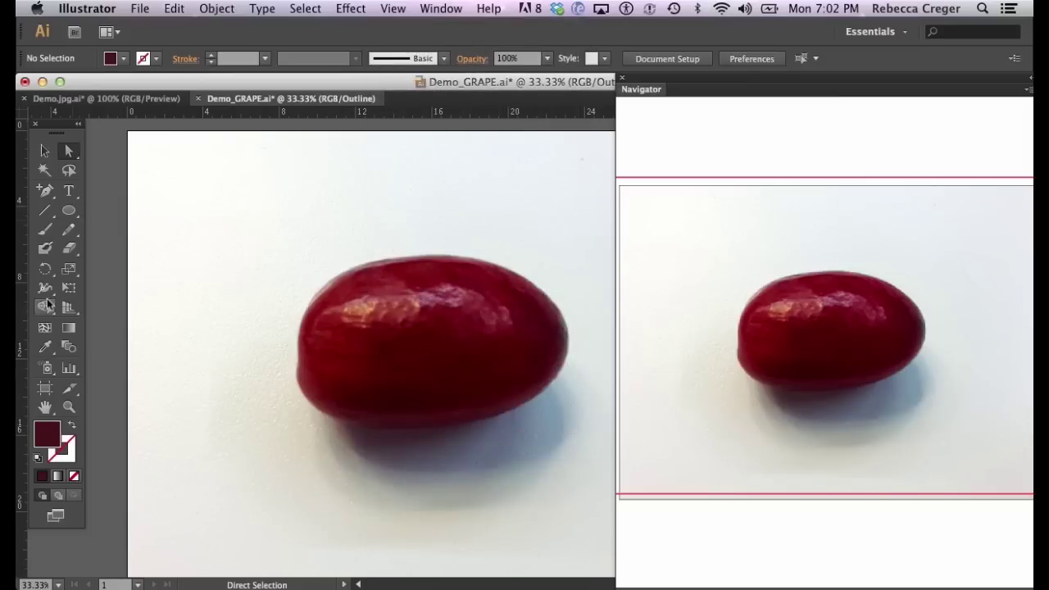
pyautogui.doubleClick(47, 433)
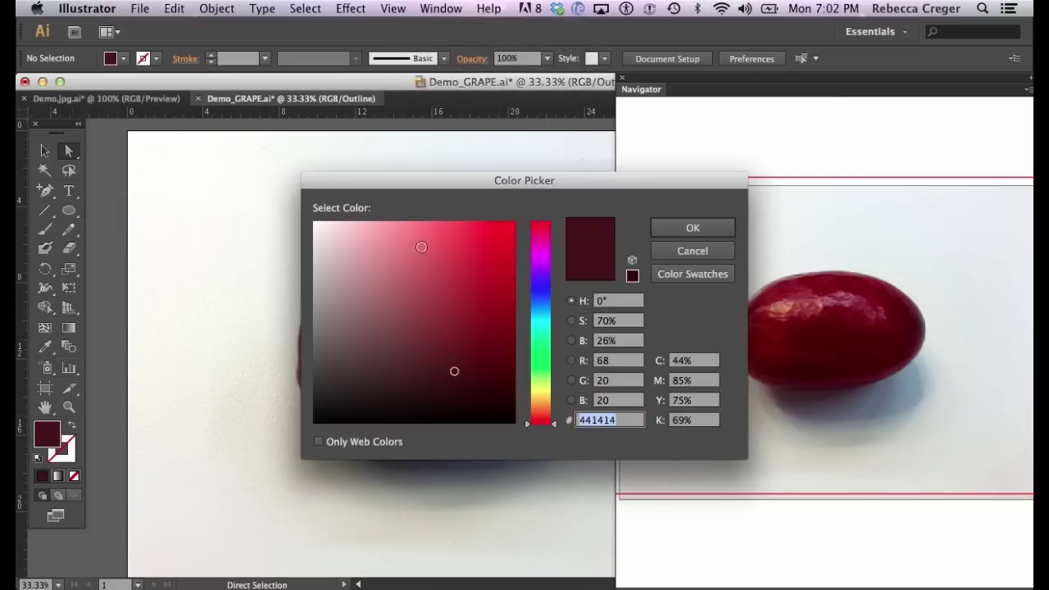
pyautogui.click(316, 226)
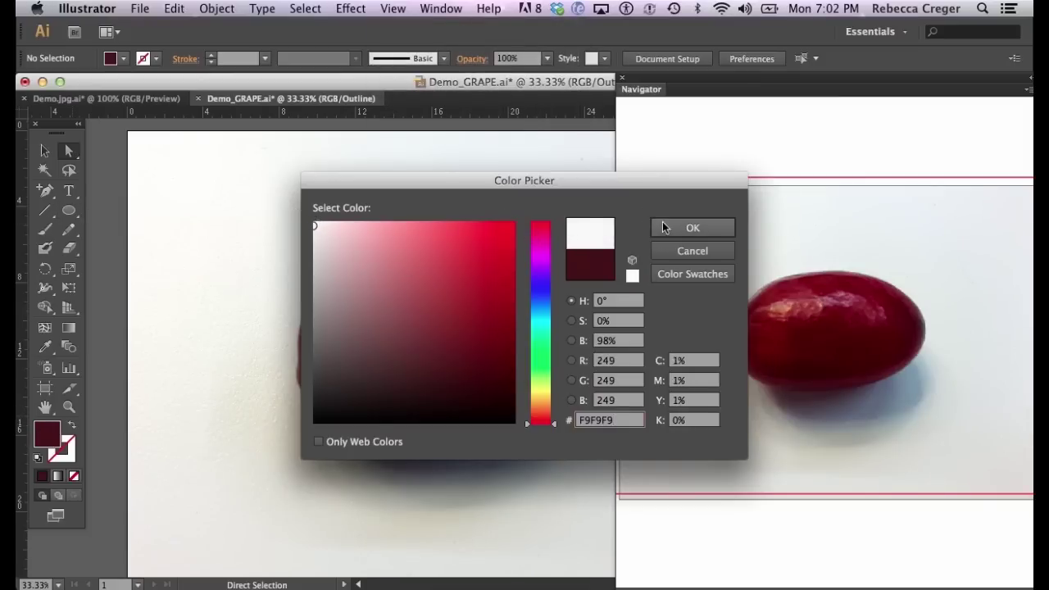
pyautogui.click(693, 227)
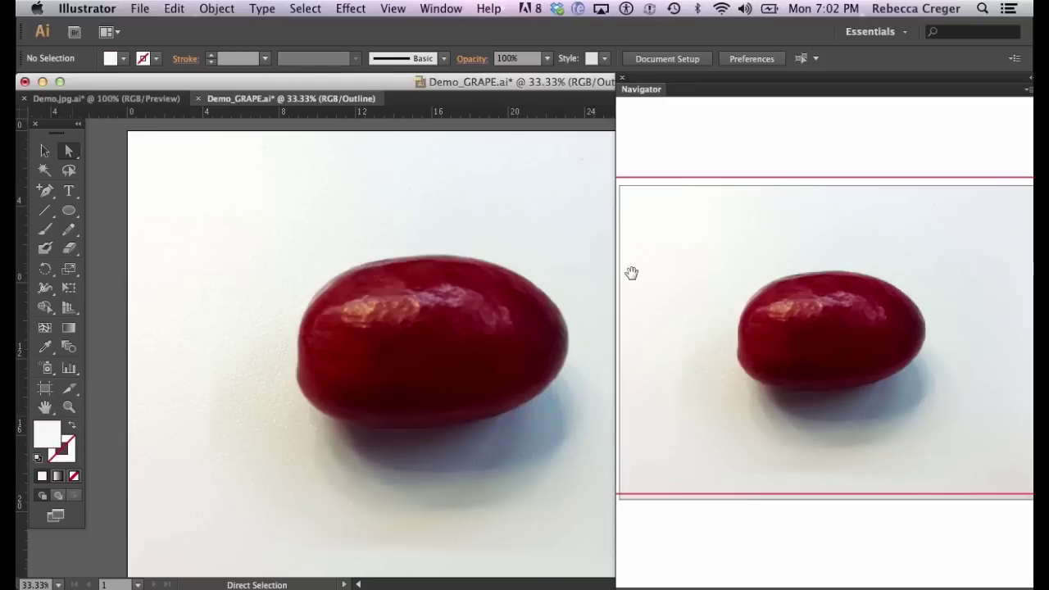
# Draw an ellipse with the Ellipse tool covering the grape photo.
pyautogui.click(68, 210)
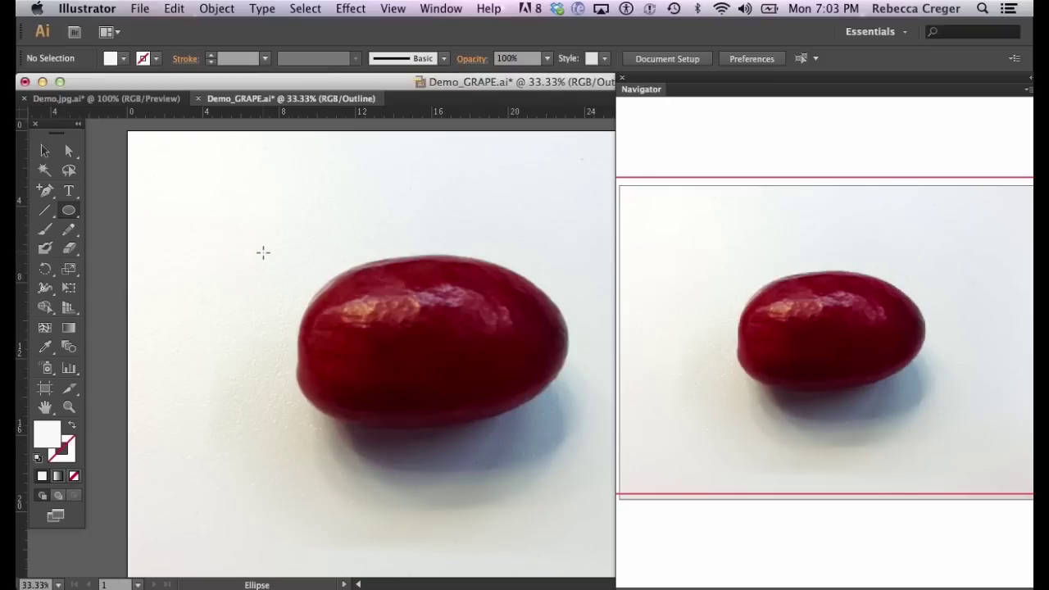
pyautogui.moveTo(263, 252); pyautogui.dragTo(571, 431)
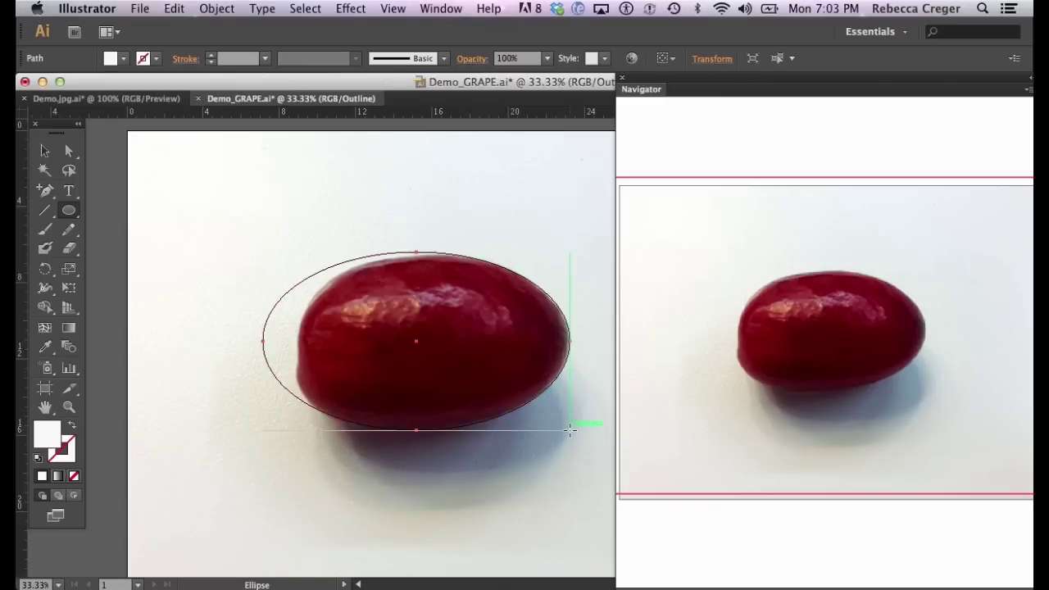
pyautogui.click(70, 152)
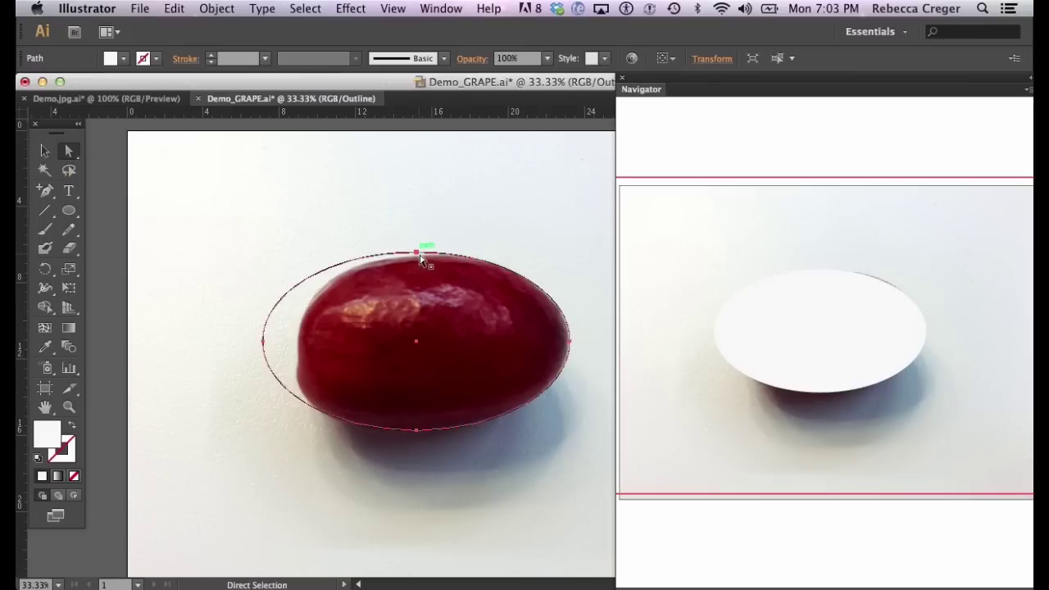
# Pull the outline's left anchor and lower-left curve in to fit the grape's left side.
pyautogui.press('super+equal')
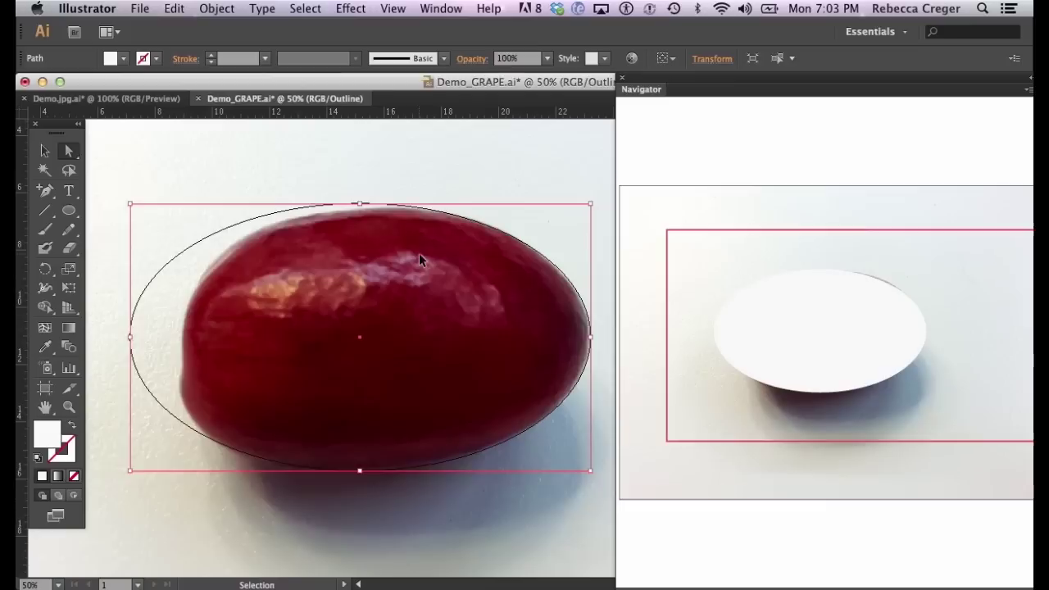
pyautogui.moveTo(131, 337); pyautogui.dragTo(183, 339)
pyautogui.moveTo(361, 204); pyautogui.dragTo(369, 209)
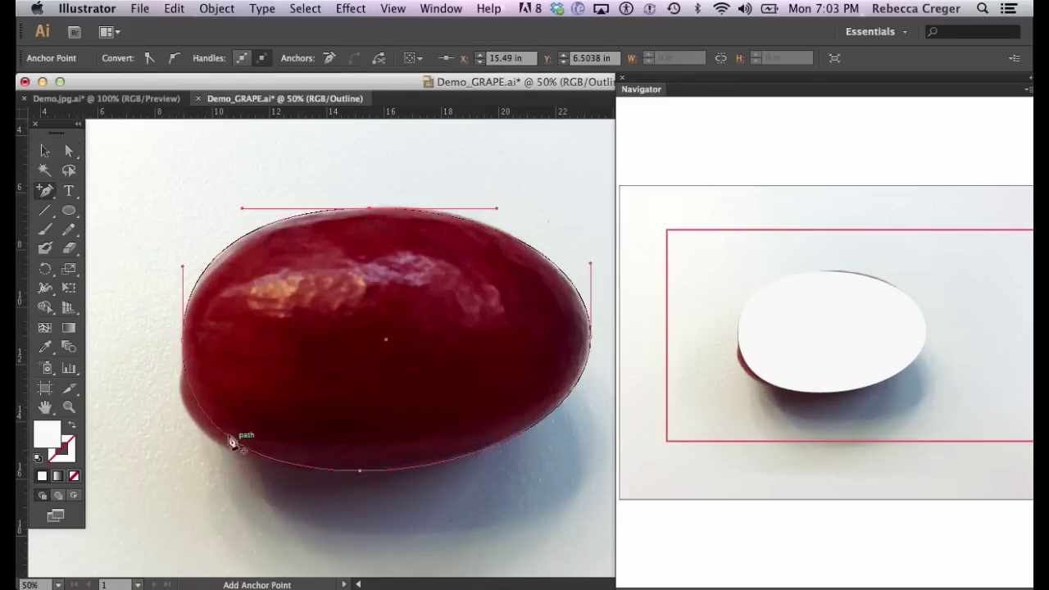
pyautogui.moveTo(234, 435); pyautogui.dragTo(189, 413)
pyautogui.moveTo(186, 367); pyautogui.dragTo(187, 391)
# Adjust the outline's top and right-side anchors to match the grape's edge.
pyautogui.press('super+equal')
pyautogui.press('super+minus')
pyautogui.press('super+equal')
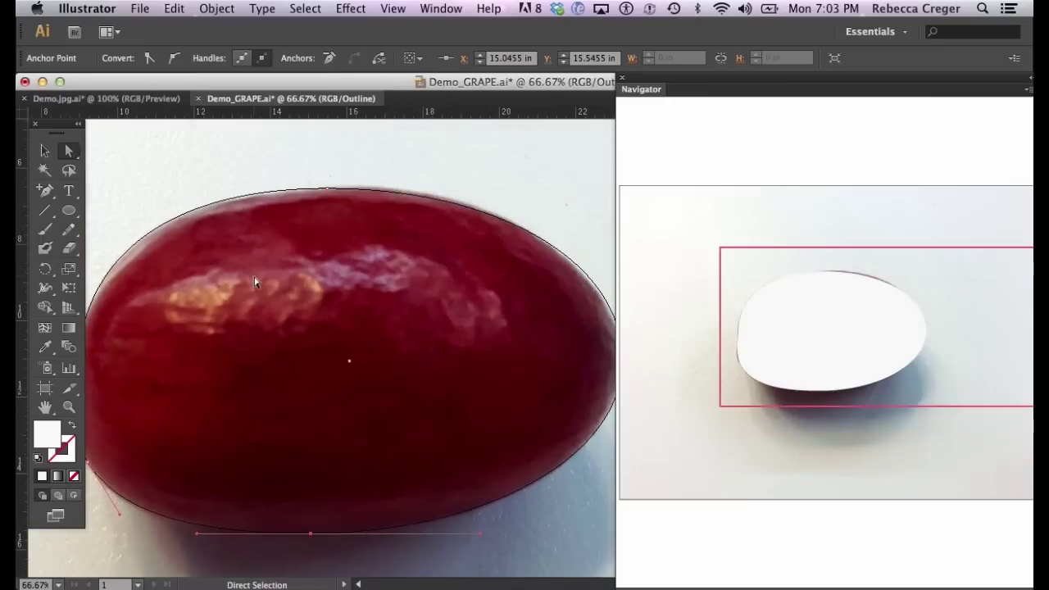
pyautogui.moveTo(326, 191); pyautogui.dragTo(319, 194)
pyautogui.hscroll(1, 319, 194)
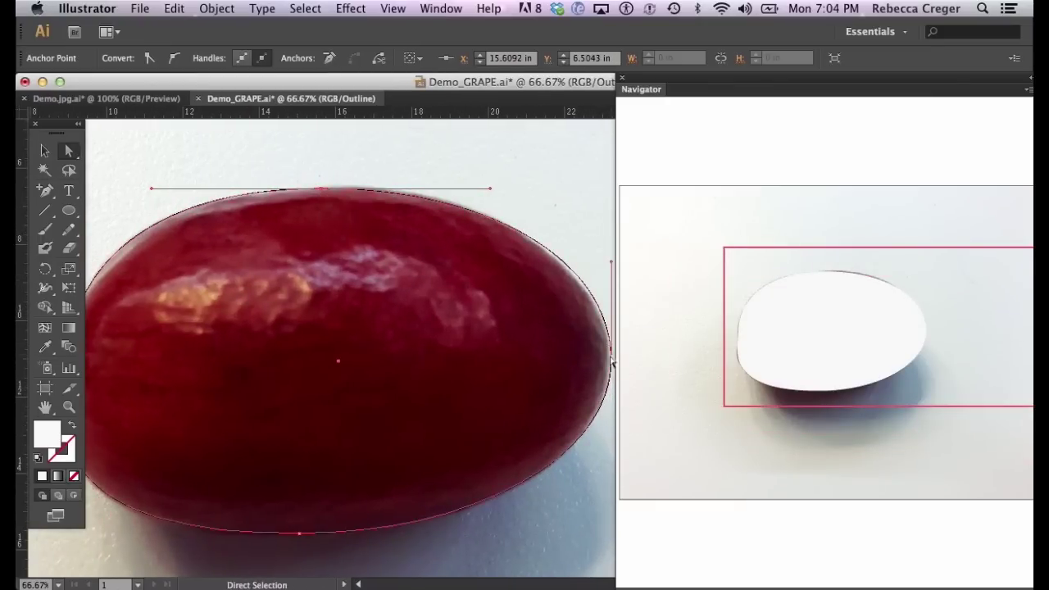
pyautogui.click(606, 361)
pyautogui.hscroll(-3, 483, 344)
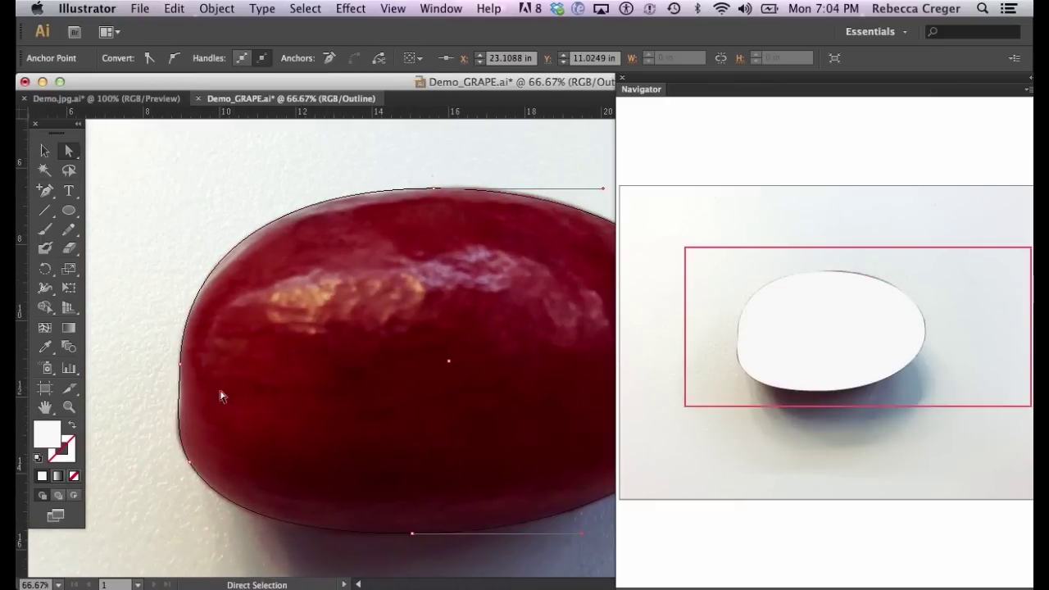
pyautogui.press('super+minus')
pyautogui.press('super+minus')
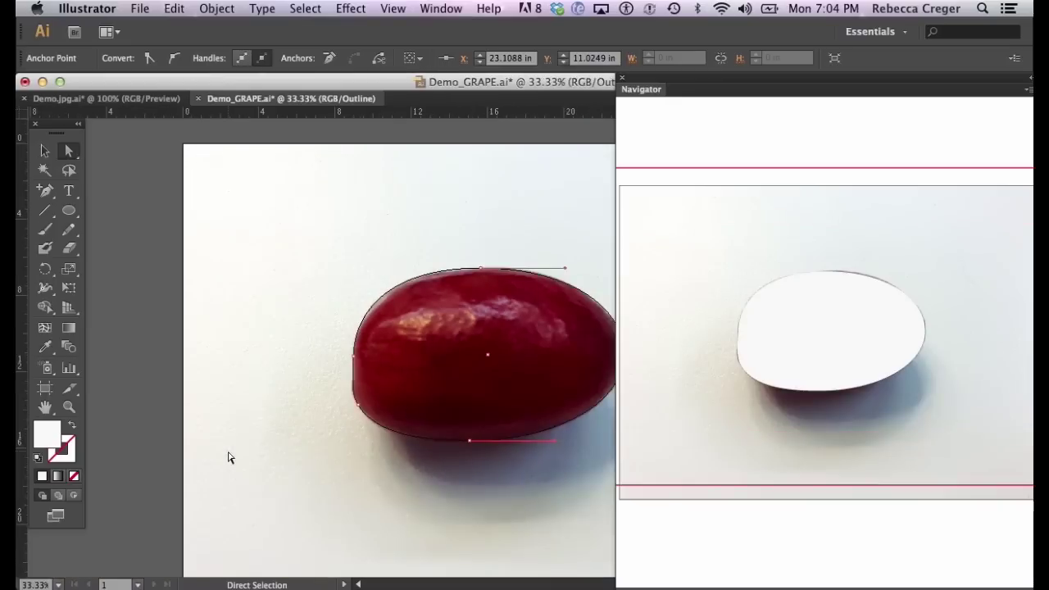
pyautogui.hscroll(3, 229, 457)
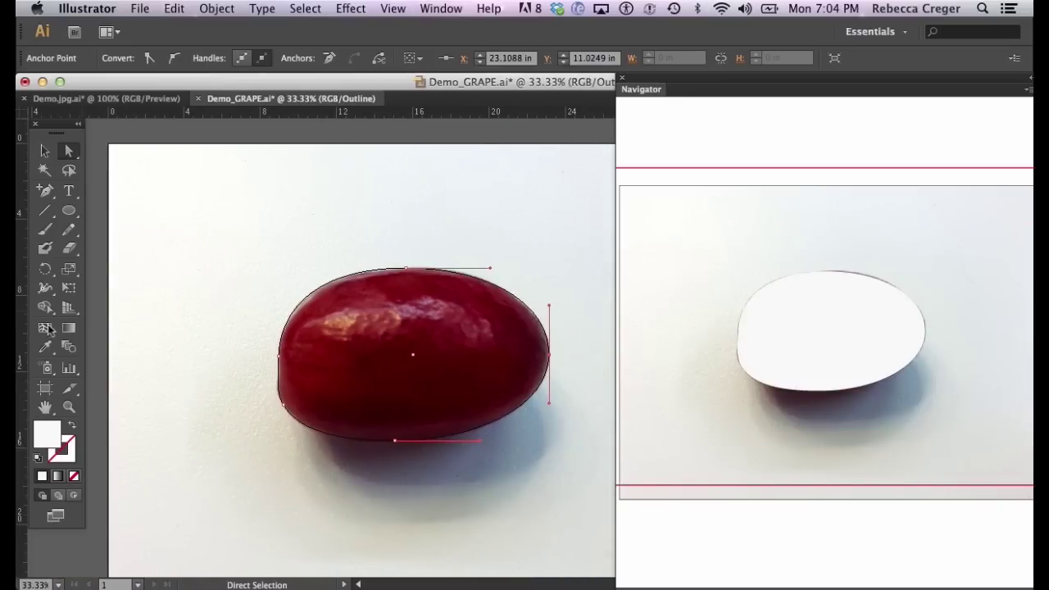
# Add a Mesh Tool point at the grape's centre and nudge the vertical mesh line's points to fit.
pyautogui.click(43, 332)
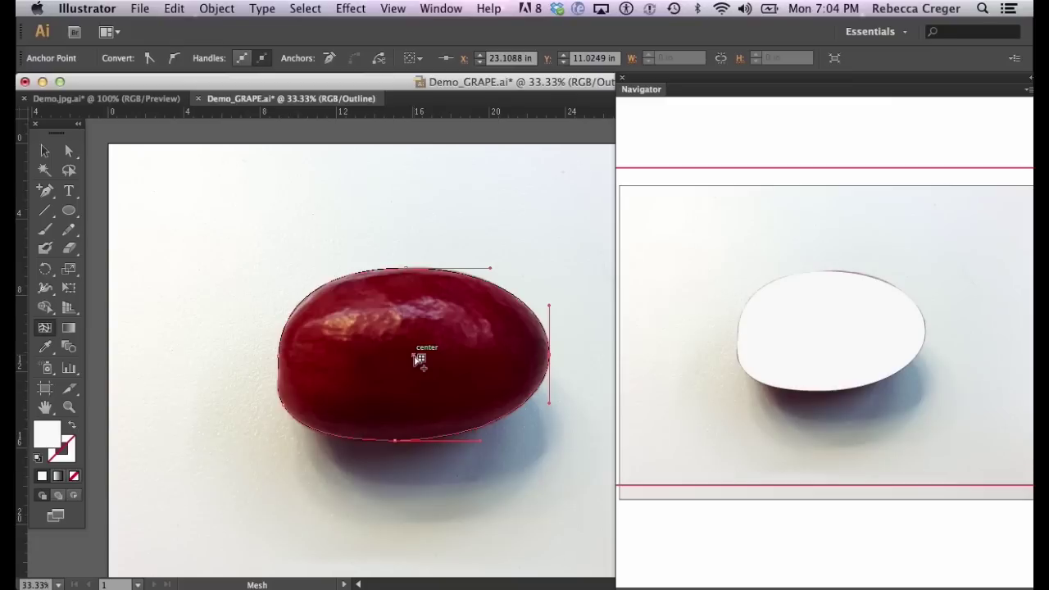
pyautogui.click(412, 355)
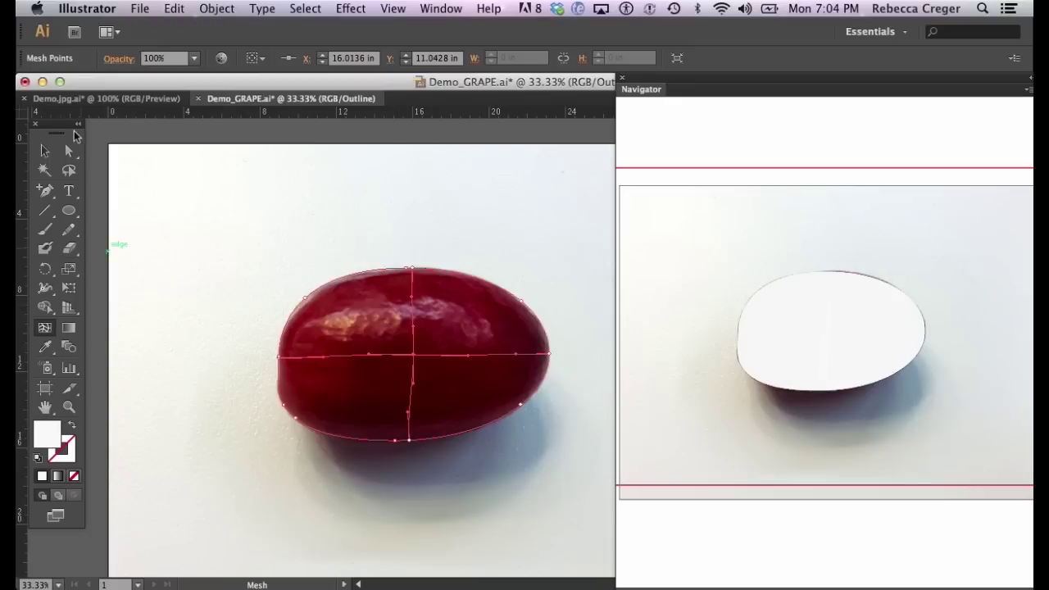
pyautogui.click(71, 152)
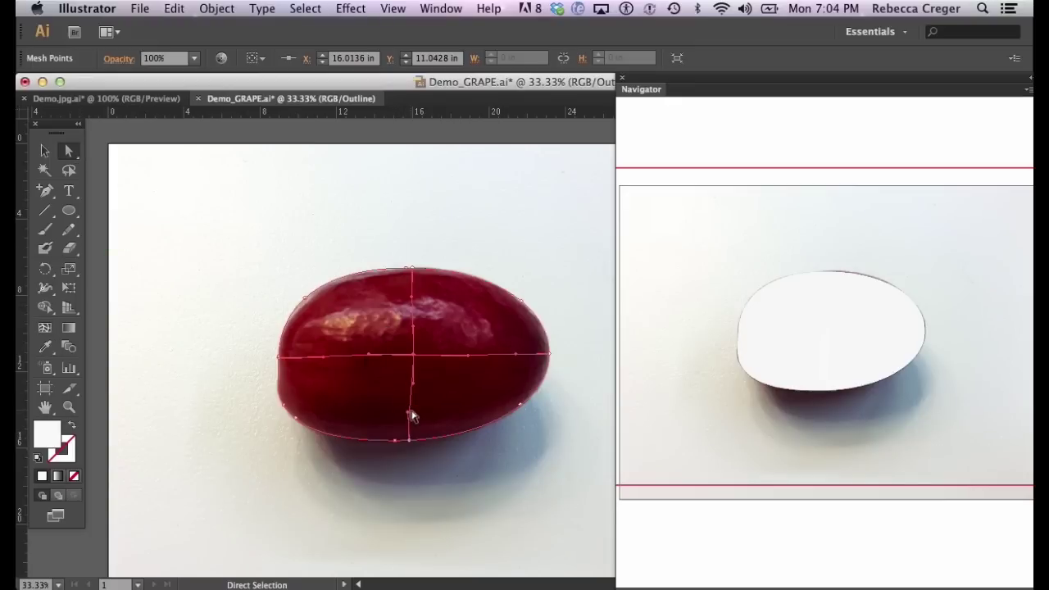
pyautogui.moveTo(412, 416); pyautogui.dragTo(414, 410)
pyautogui.moveTo(413, 355); pyautogui.dragTo(418, 357)
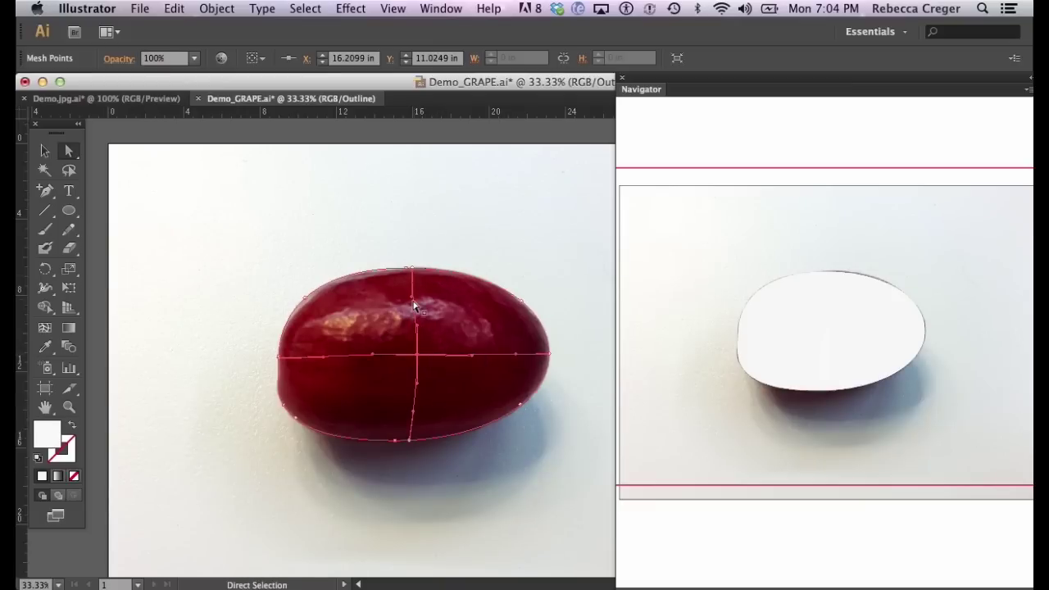
pyautogui.moveTo(412, 303); pyautogui.dragTo(418, 305)
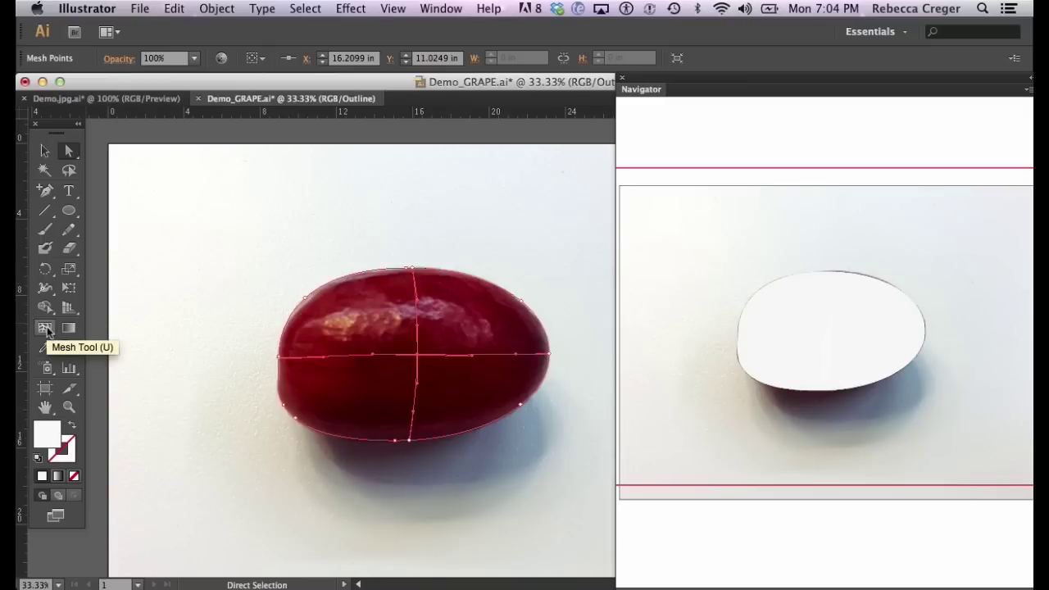
pyautogui.click(46, 329)
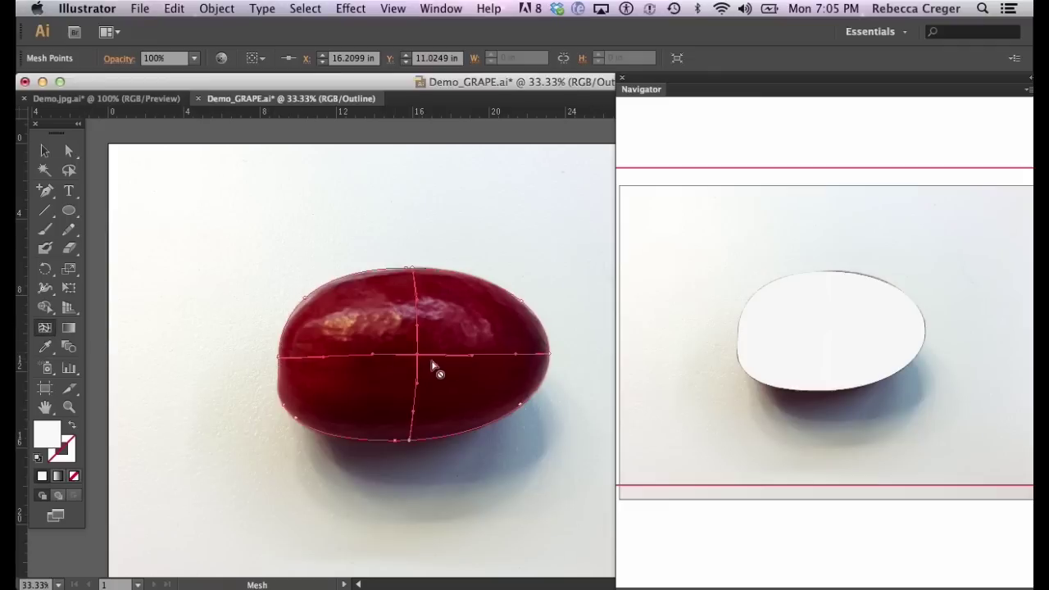
# Add more horizontal and vertical mesh lines across the upper, lower, left and right grape.
pyautogui.click(419, 319)
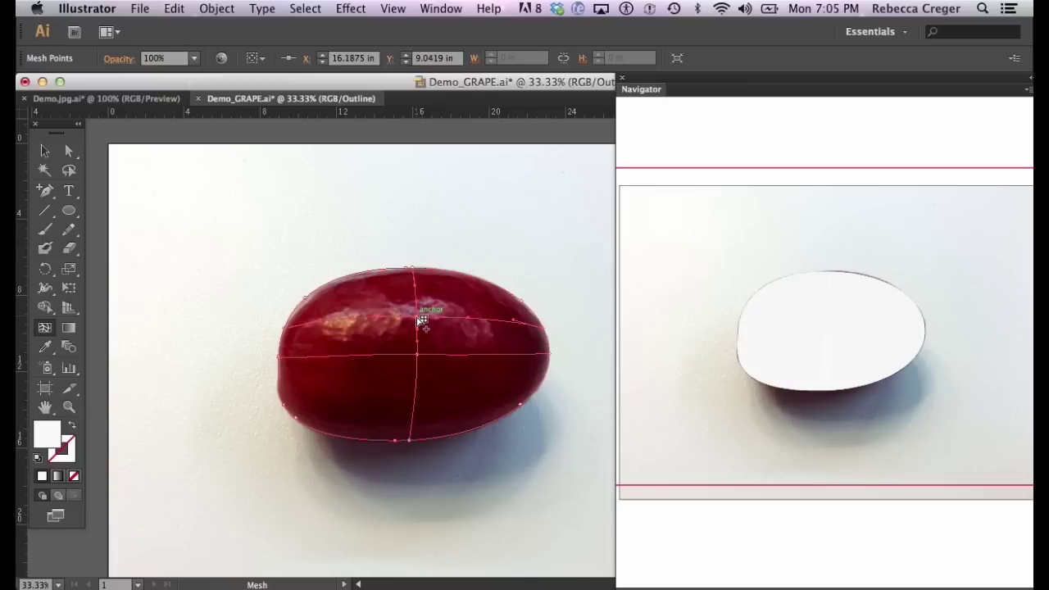
pyautogui.click(352, 324)
pyautogui.click(296, 328)
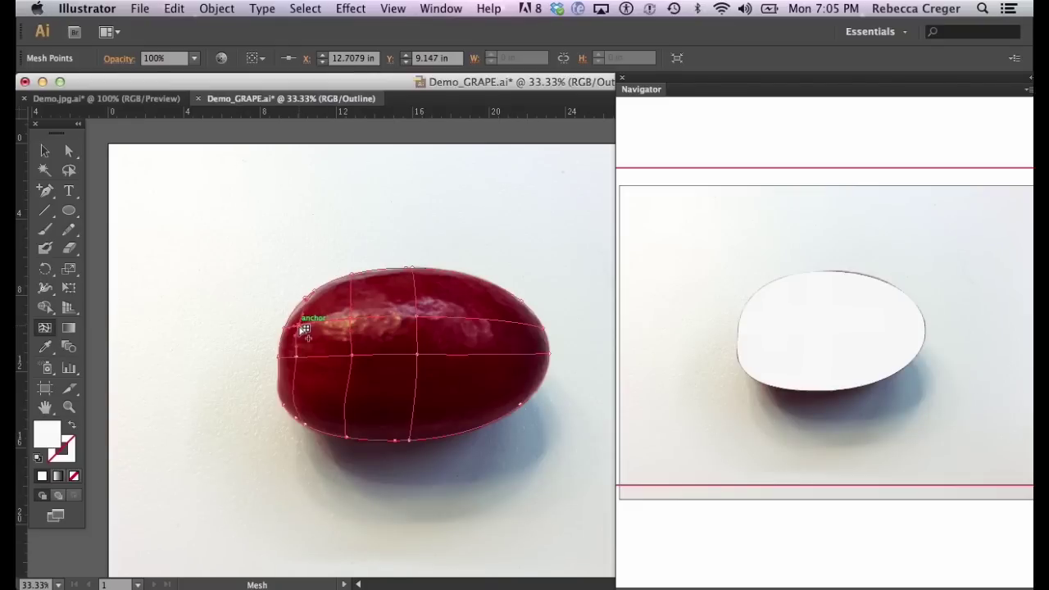
pyautogui.click(347, 409)
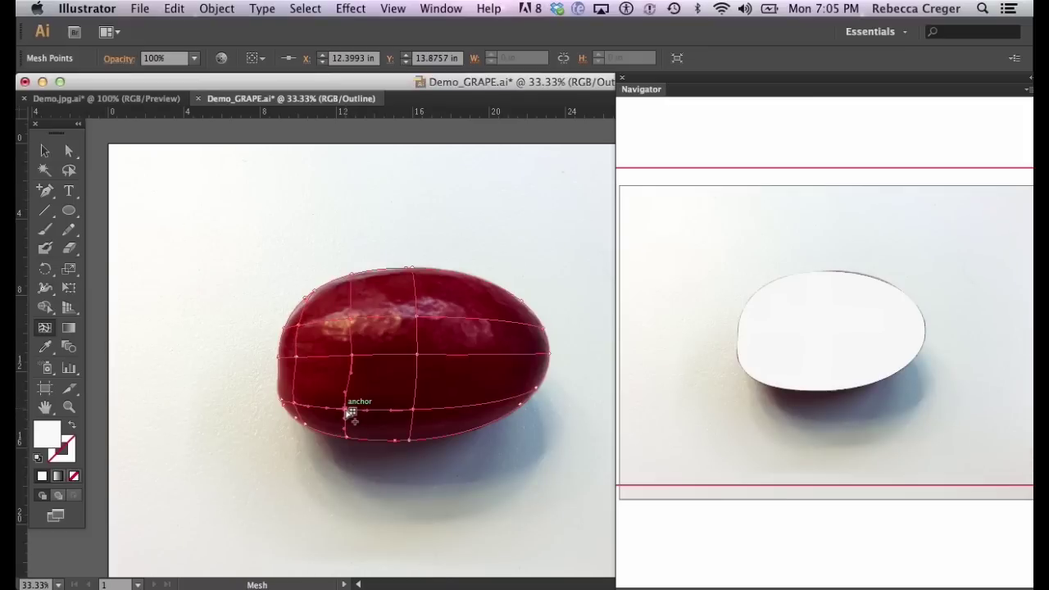
pyautogui.click(546, 355)
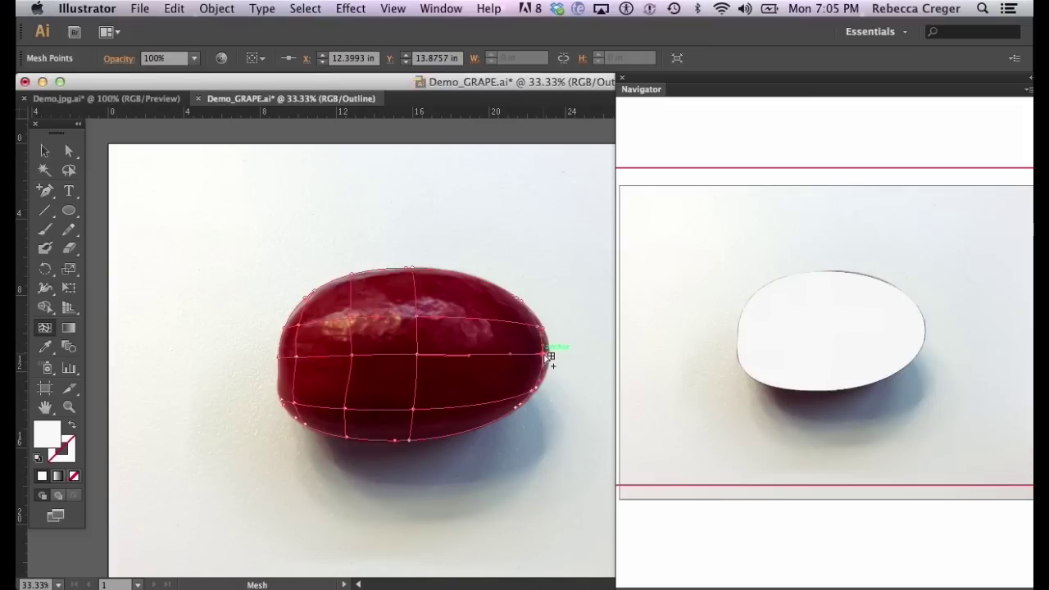
pyautogui.click(416, 277)
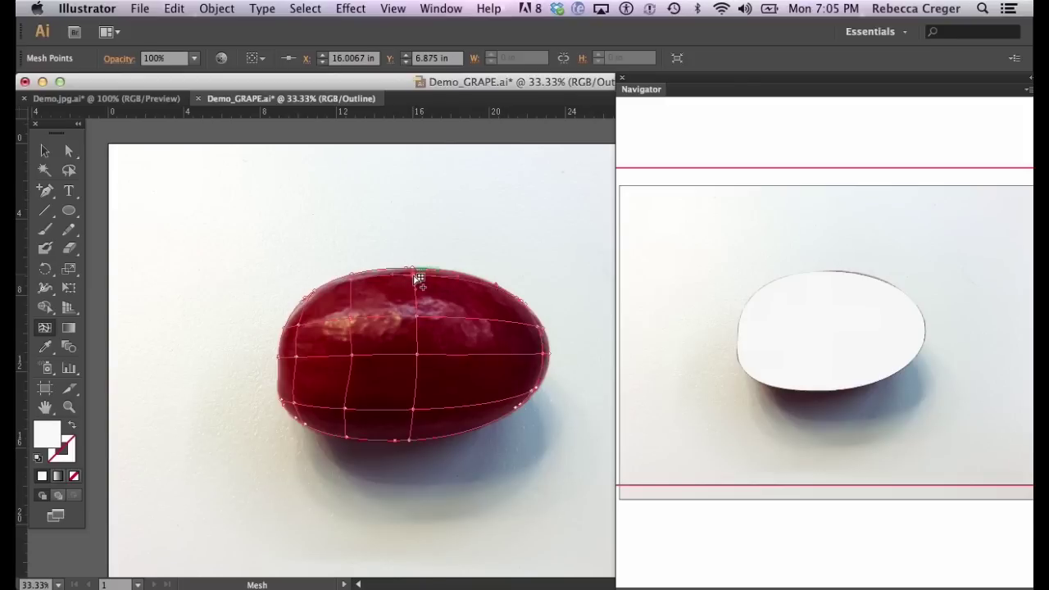
pyautogui.click(501, 325)
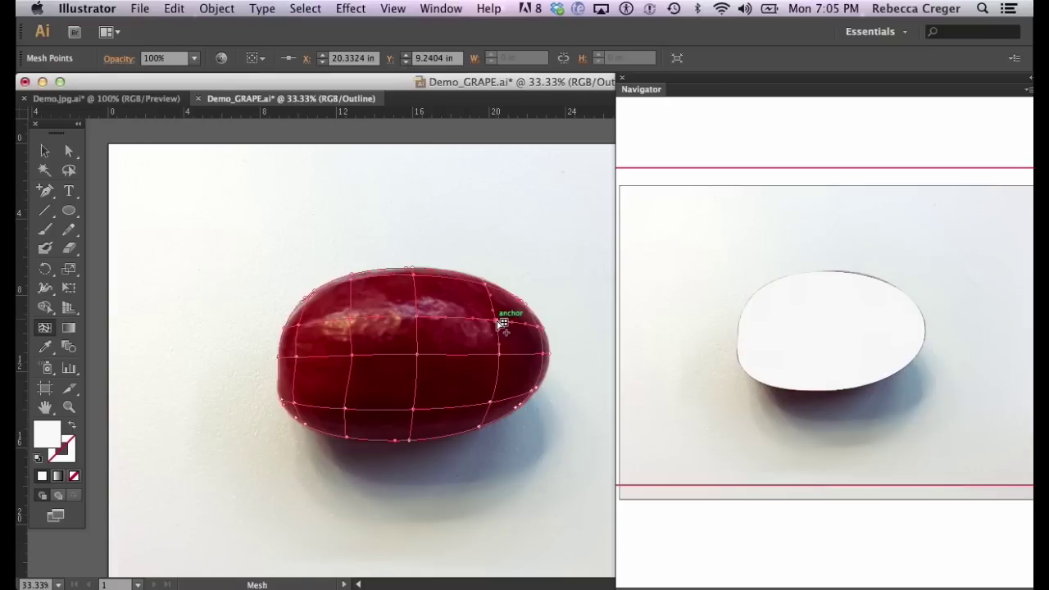
# Nudge two left-side mesh points slightly left to follow the grape's curve.
pyautogui.click(69, 151)
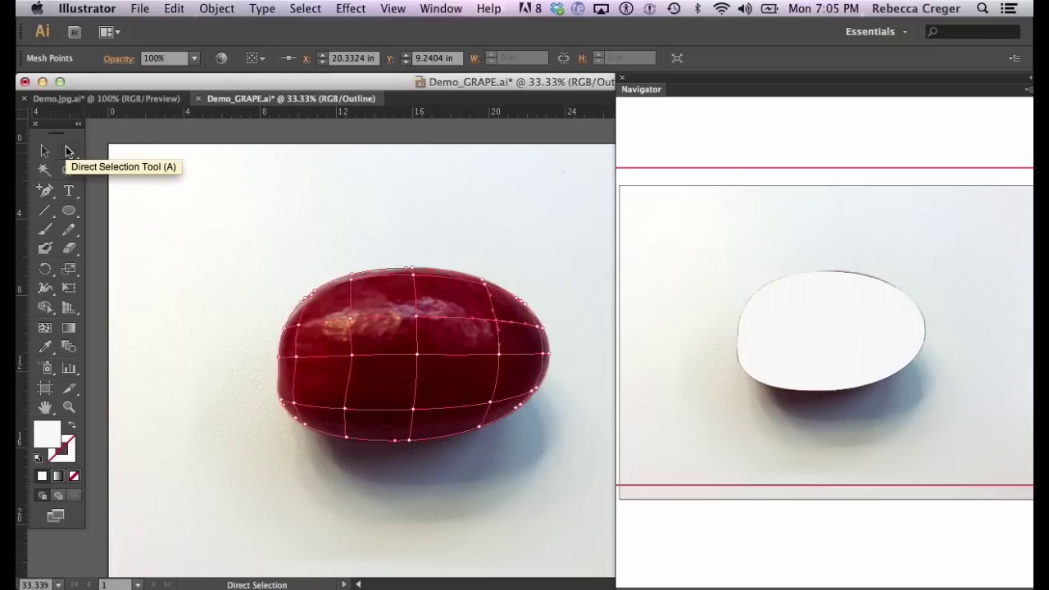
pyautogui.click(353, 355)
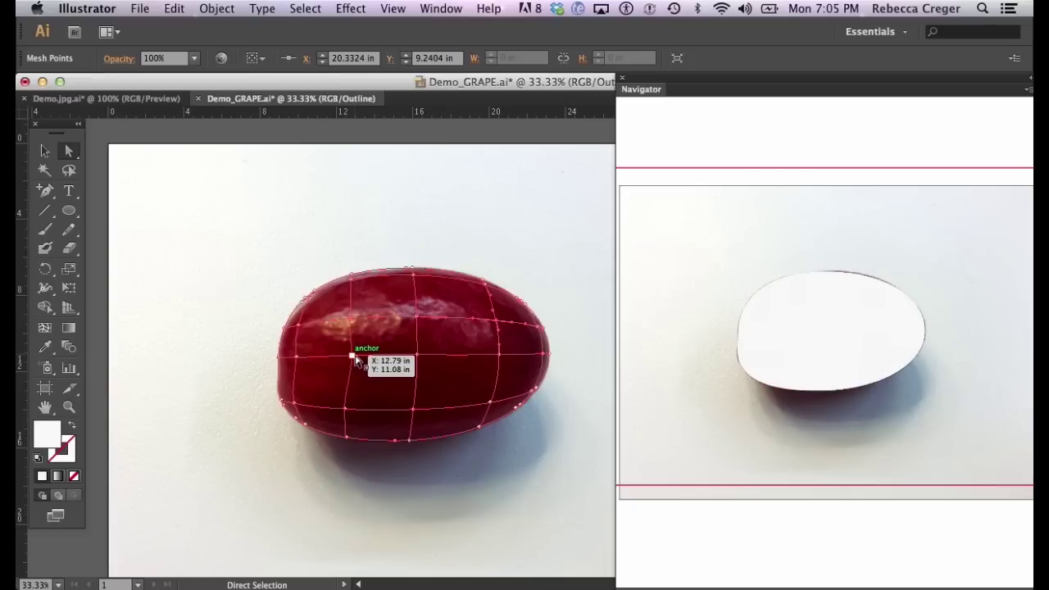
pyautogui.moveTo(353, 357); pyautogui.dragTo(344, 360)
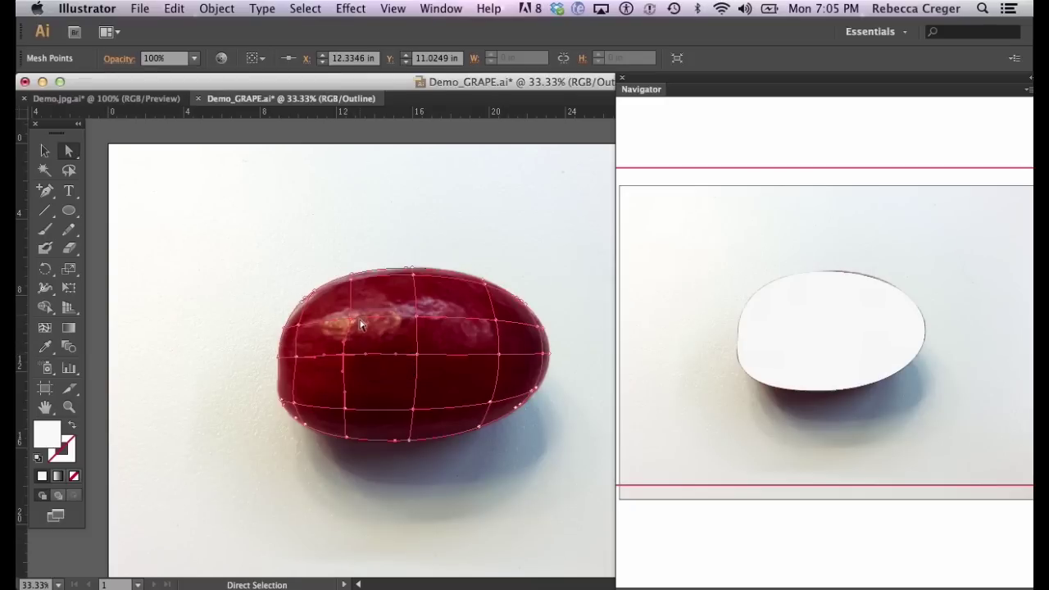
pyautogui.moveTo(351, 325); pyautogui.dragTo(345, 325)
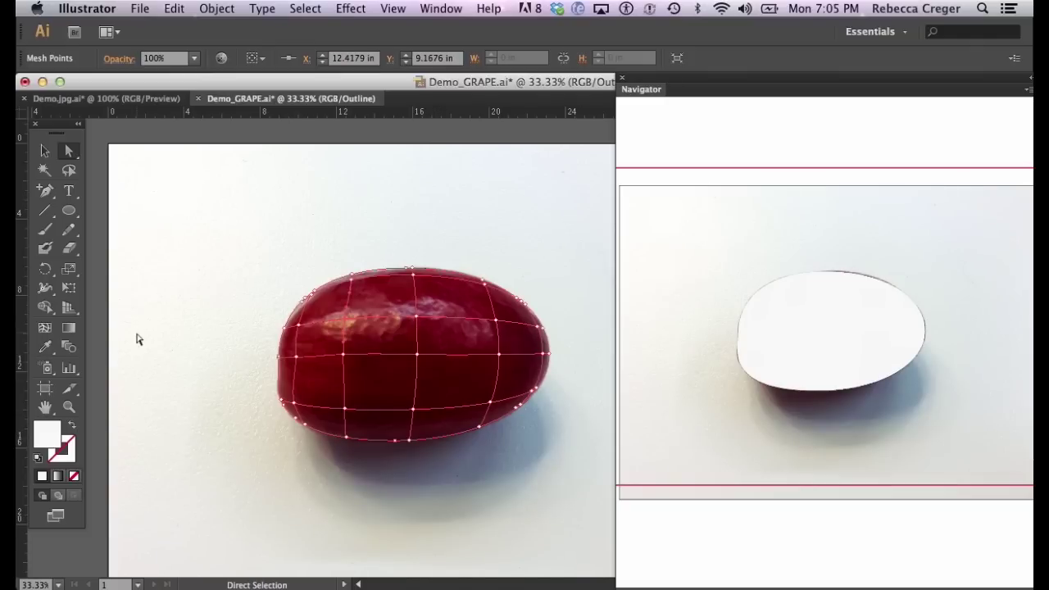
# Sample the photo's dark red onto the grape's bottom mesh point with the Eyedropper.
pyautogui.click(43, 348)
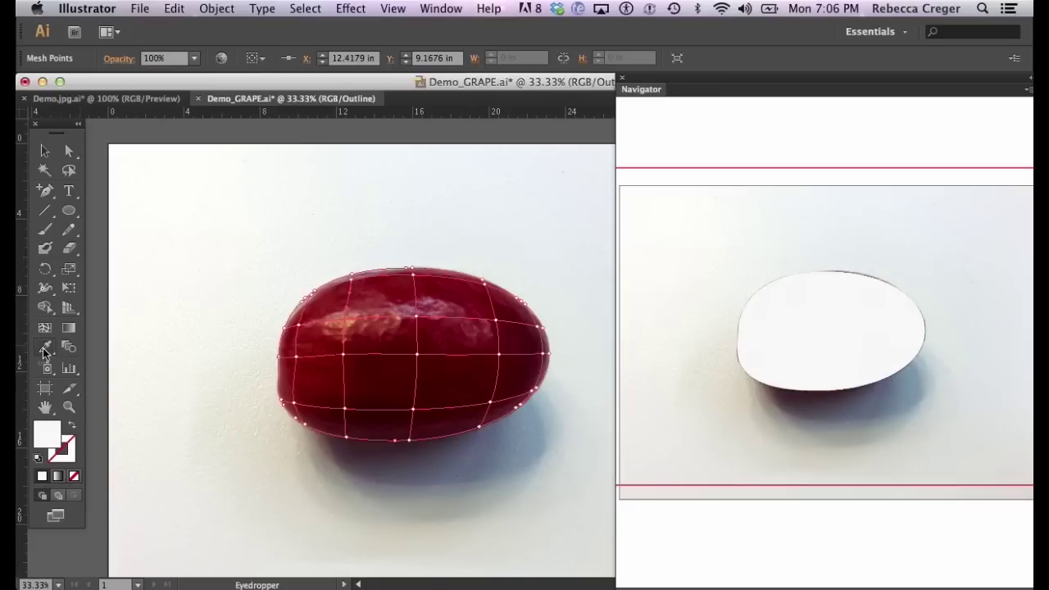
pyautogui.click(45, 348)
pyautogui.press('super')
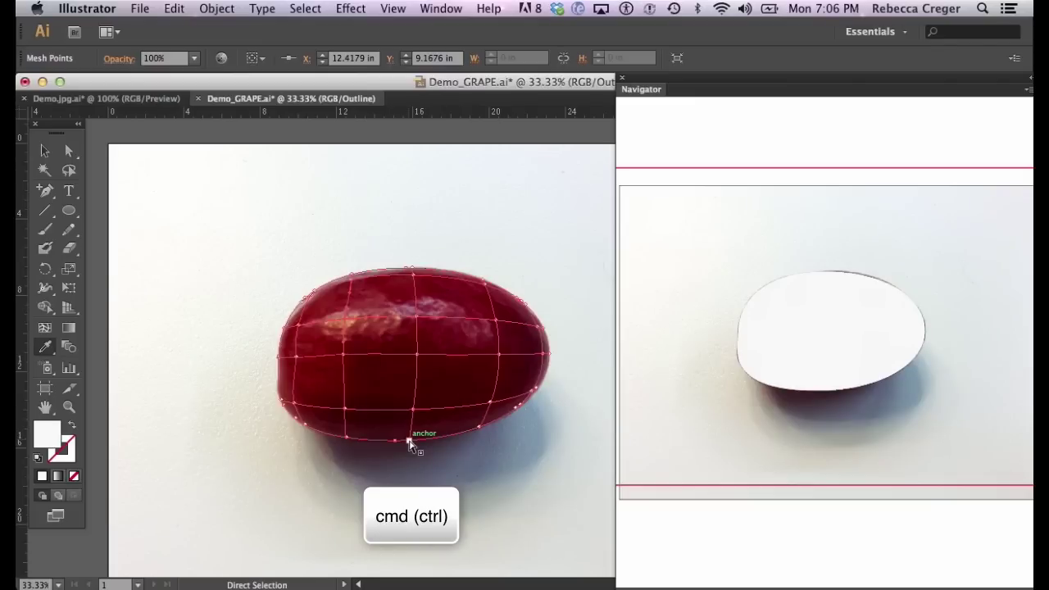
pyautogui.keyDown('super'); pyautogui.click(410, 442); pyautogui.keyUp('super')
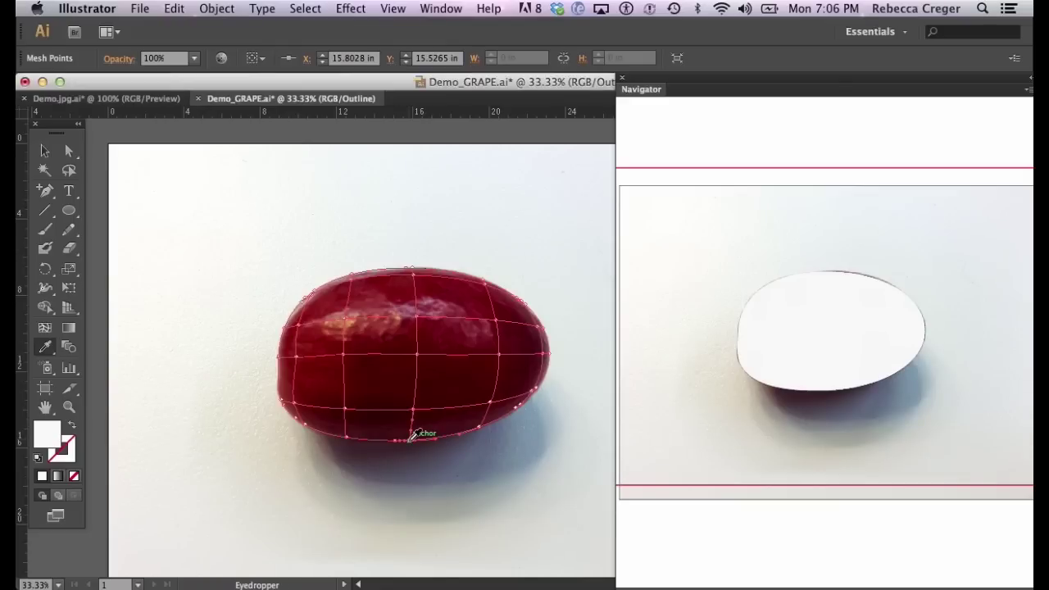
pyautogui.click(411, 439)
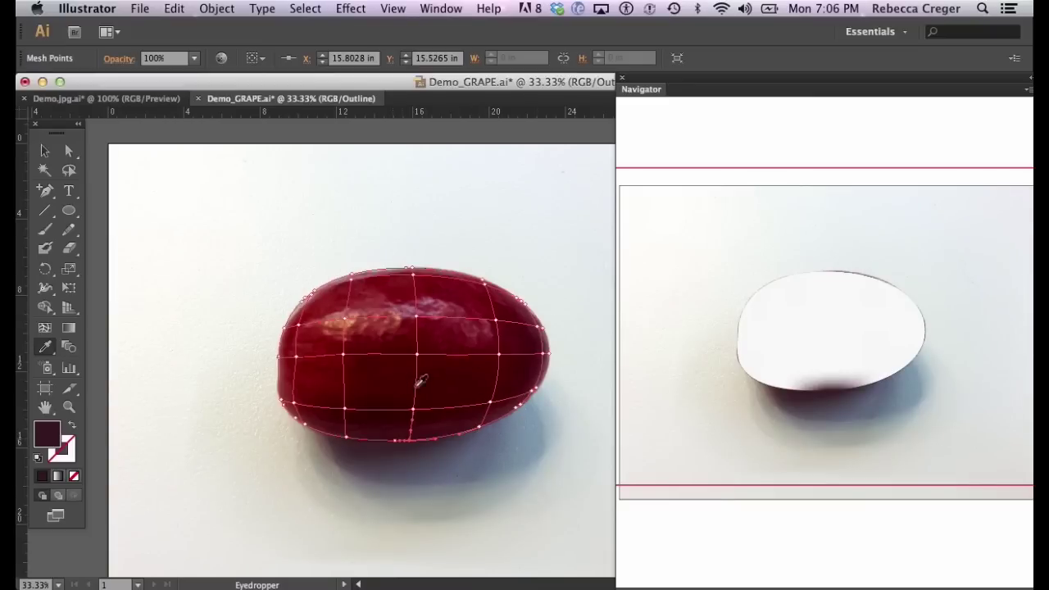
pyautogui.press('a')
pyautogui.click(348, 436)
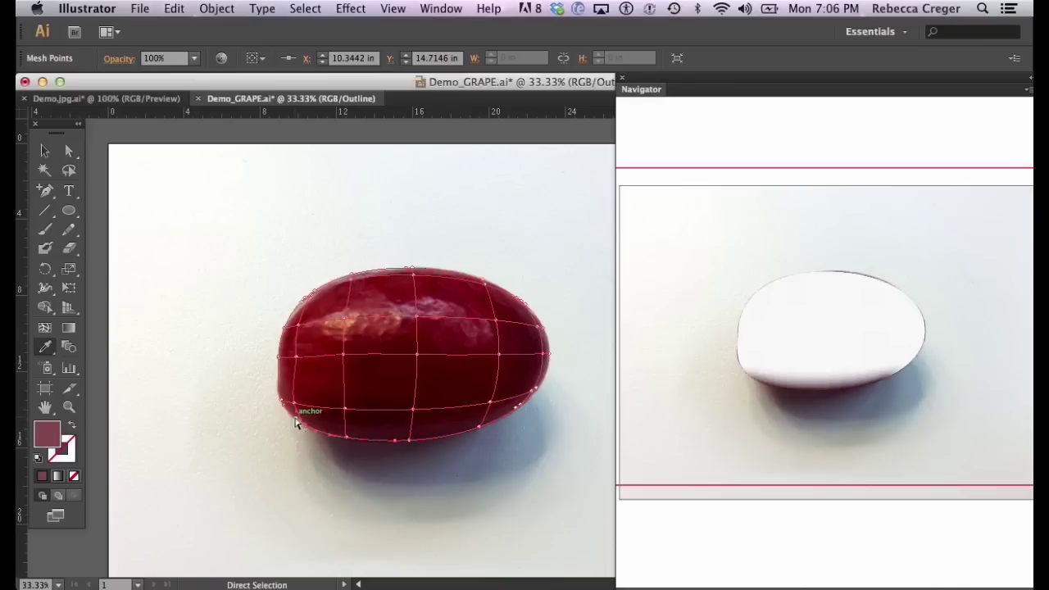
pyautogui.click(534, 401)
# Colour the lower and lower-left mesh points with dark red sampled from the photo.
pyautogui.click(547, 354)
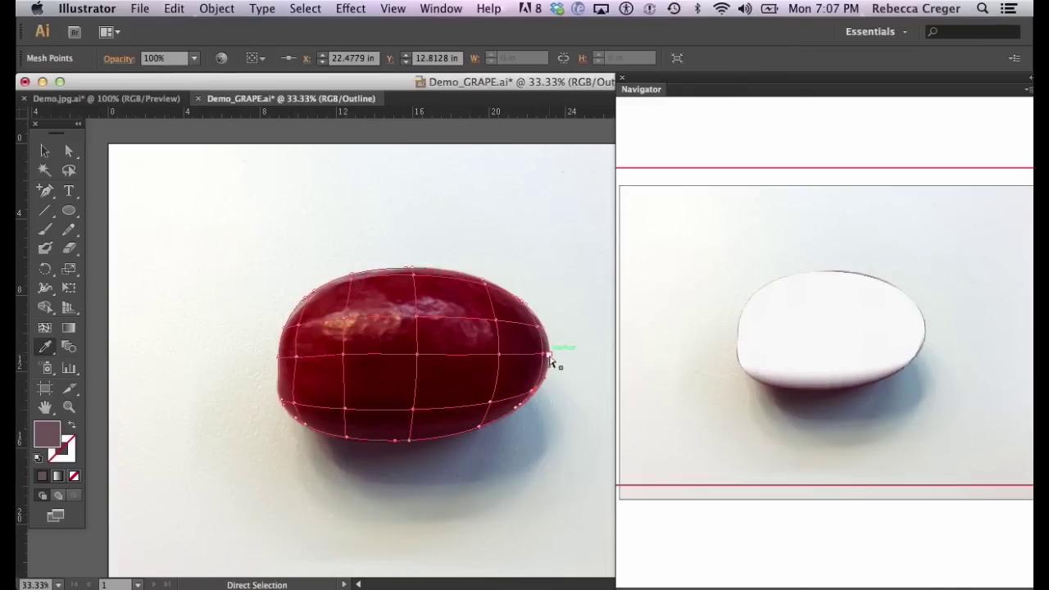
pyautogui.press('i')
pyautogui.click(428, 356)
pyautogui.keyDown('super'); pyautogui.click(490, 401); pyautogui.keyUp('super')
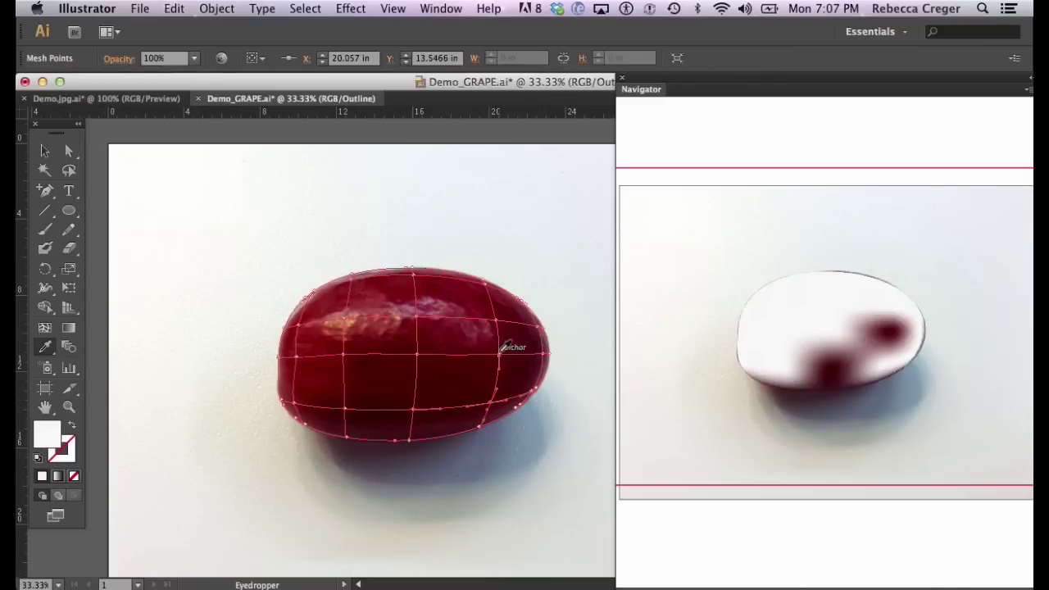
pyautogui.keyDown('super'); pyautogui.click(344, 356); pyautogui.keyUp('super')
pyautogui.click(344, 356)
pyautogui.keyDown('super'); pyautogui.click(345, 408); pyautogui.keyUp('super')
pyautogui.click(305, 400)
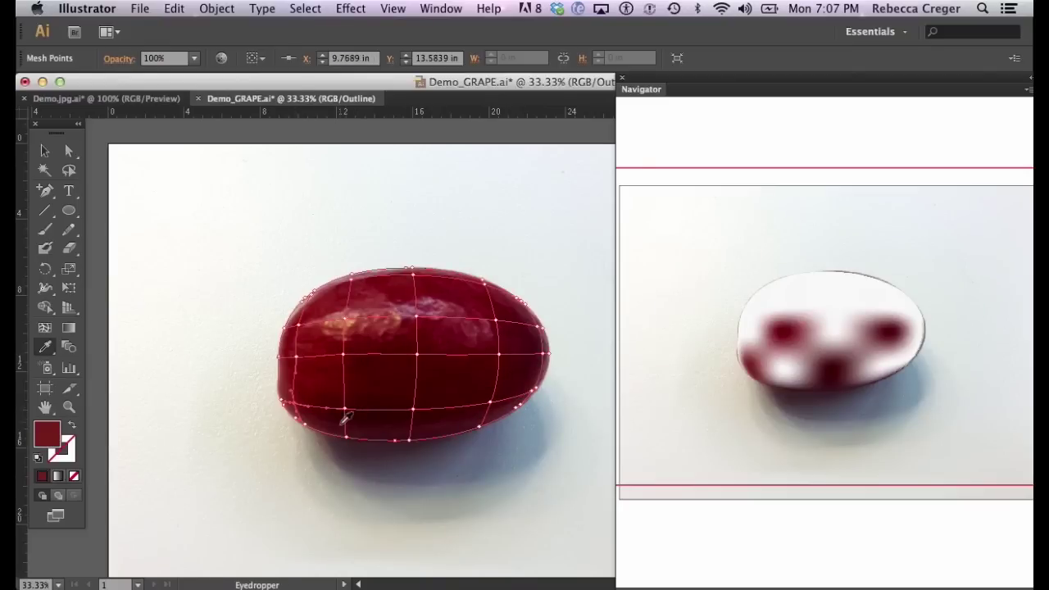
pyautogui.keyDown('super'); pyautogui.click(348, 403); pyautogui.keyUp('super')
pyautogui.click(350, 404)
pyautogui.keyDown('super'); pyautogui.click(501, 398); pyautogui.keyUp('super')
pyautogui.click(500, 401)
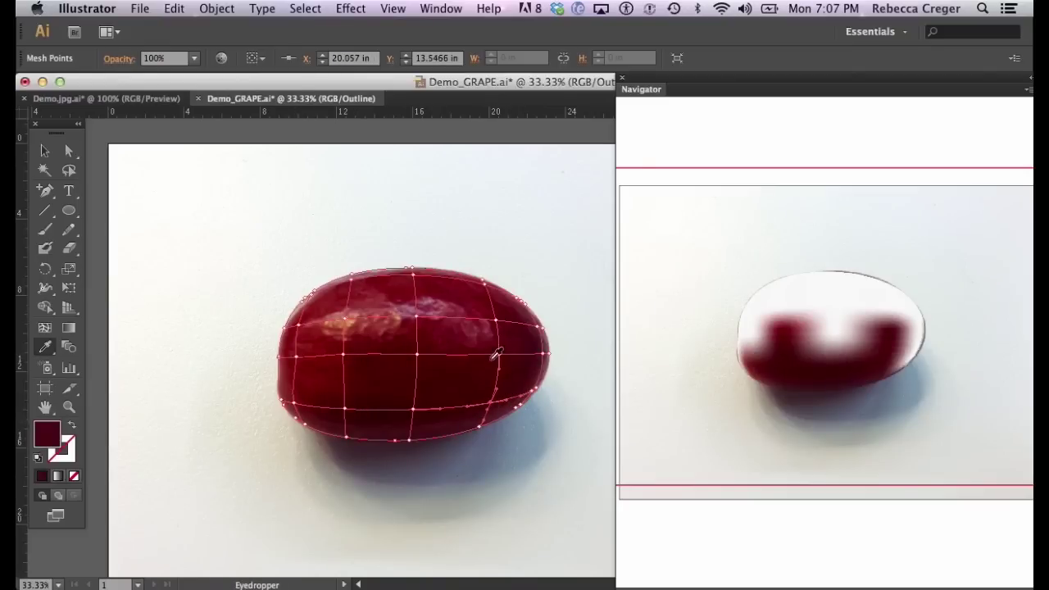
# Colour the centre, left-edge and upper-left mesh points with sampled dark red.
pyautogui.keyDown('super'); pyautogui.click(419, 354); pyautogui.keyUp('super')
pyautogui.click(424, 353)
pyautogui.keyDown('super'); pyautogui.click(296, 356); pyautogui.keyUp('super')
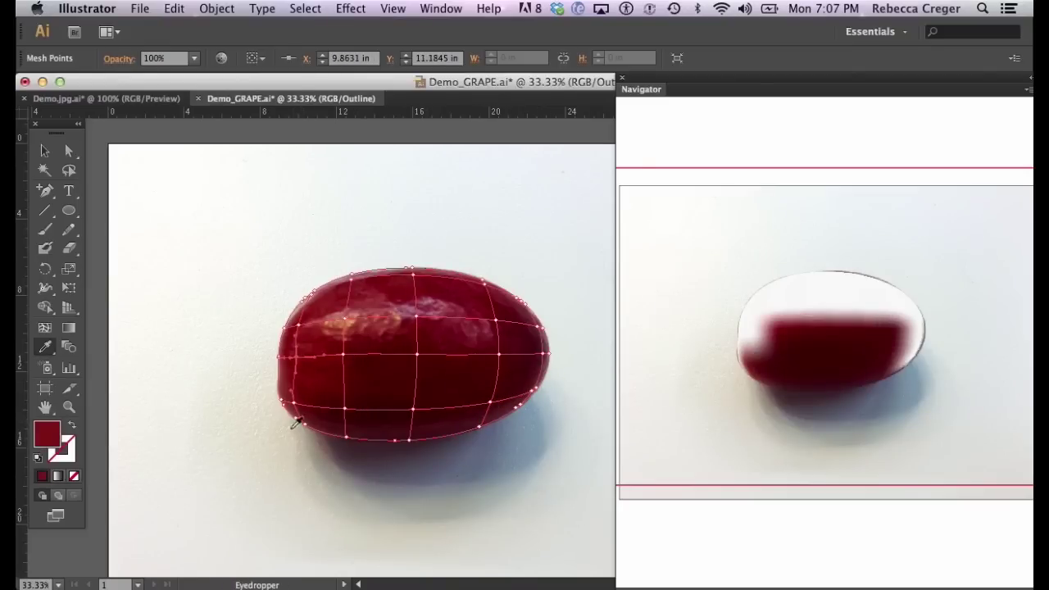
pyautogui.click(336, 401)
pyautogui.keyDown('super'); pyautogui.click(285, 352); pyautogui.keyUp('super')
pyautogui.click(293, 402)
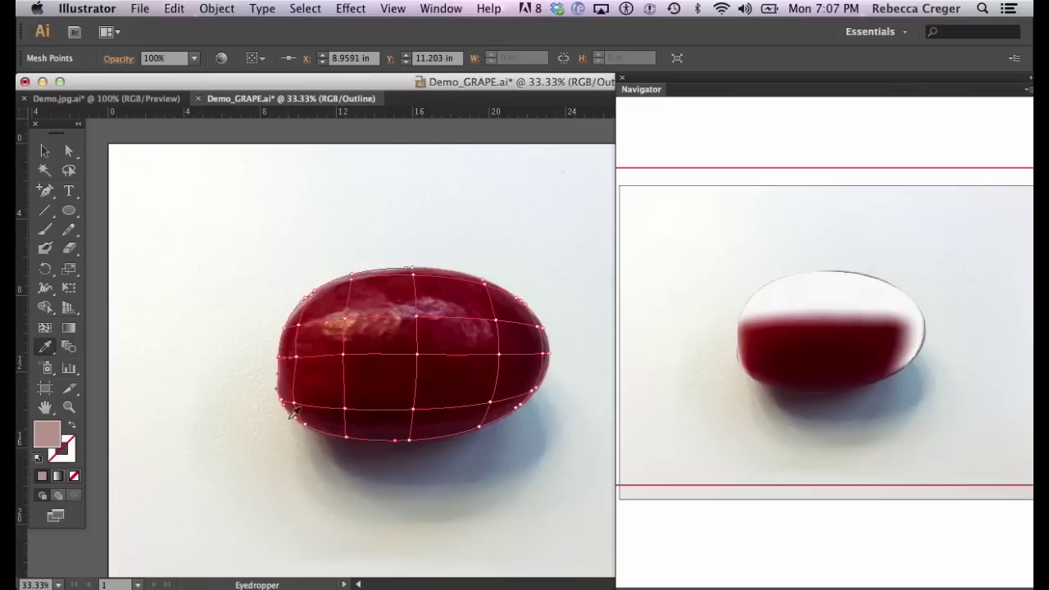
pyautogui.keyDown('super'); pyautogui.click(287, 399); pyautogui.keyUp('super')
pyautogui.keyDown('super'); pyautogui.click(282, 403); pyautogui.keyUp('super')
pyautogui.keyDown('super'); pyautogui.click(282, 403); pyautogui.keyUp('super')
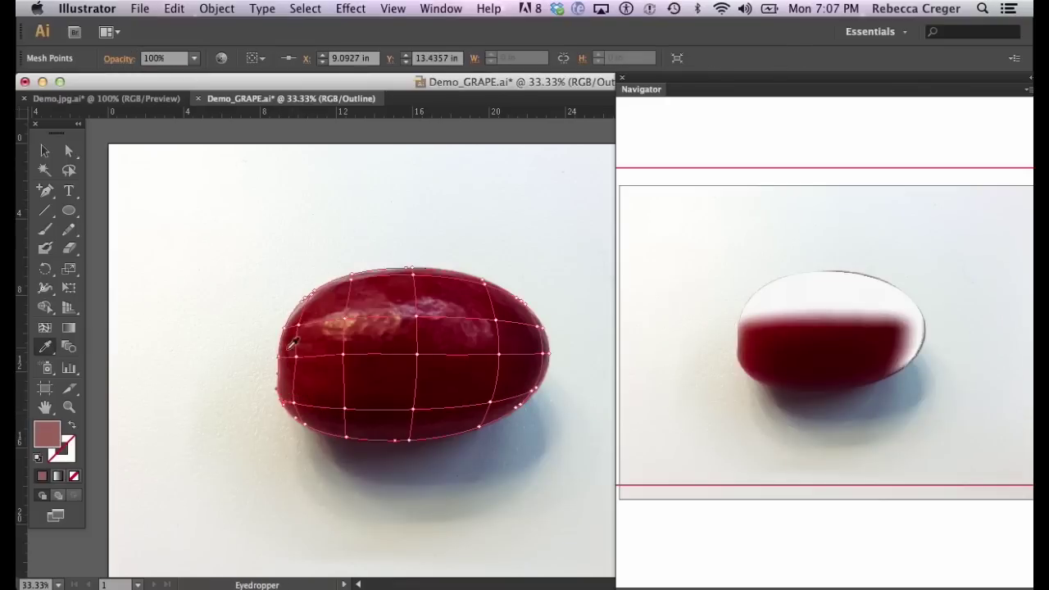
pyautogui.keyDown('super'); pyautogui.click(286, 332); pyautogui.keyUp('super')
pyautogui.click(297, 320)
pyautogui.keyDown('super'); pyautogui.click(345, 324); pyautogui.keyUp('super')
# Colour the upper-row points with the photo's pink highlight and red, and the right-edge points red.
pyautogui.click(348, 323)
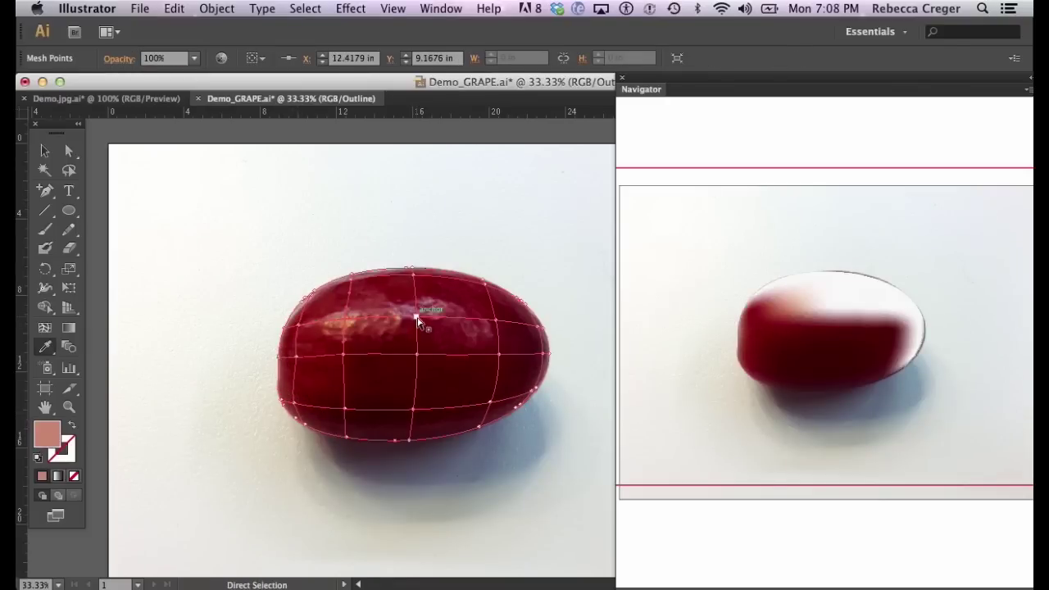
pyautogui.keyDown('super'); pyautogui.click(416, 316); pyautogui.keyUp('super')
pyautogui.click(422, 320)
pyautogui.click(455, 313)
pyautogui.keyDown('super'); pyautogui.click(496, 316); pyautogui.keyUp('super')
pyautogui.click(498, 312)
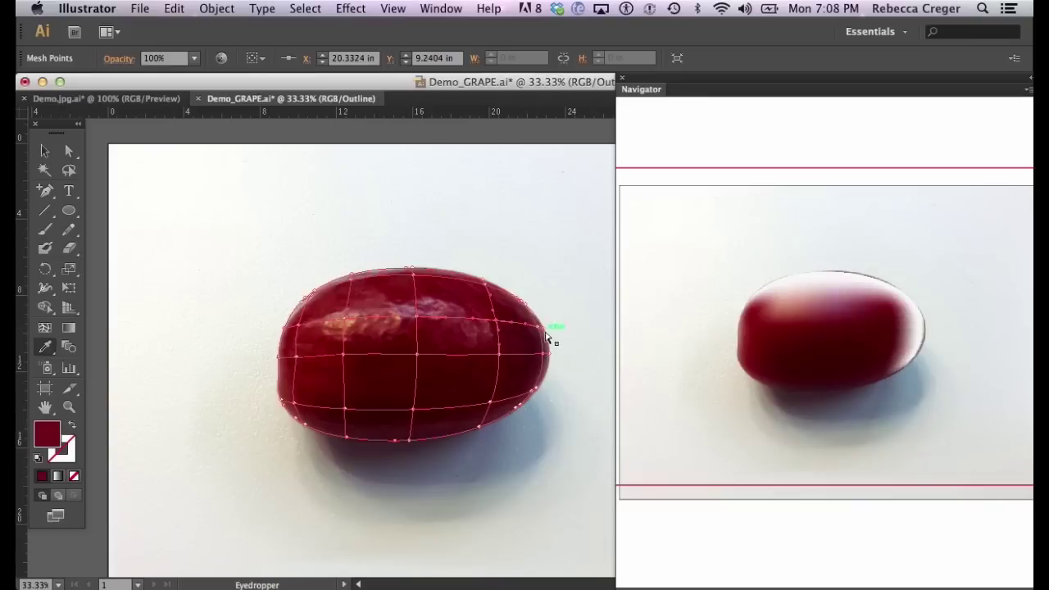
pyautogui.keyDown('super'); pyautogui.click(542, 326); pyautogui.keyUp('super')
pyautogui.click(553, 347)
pyautogui.keyDown('super'); pyautogui.click(547, 354); pyautogui.keyUp('super')
pyautogui.click(546, 373)
pyautogui.keyDown('super'); pyautogui.click(534, 385); pyautogui.keyUp('super')
pyautogui.click(564, 378)
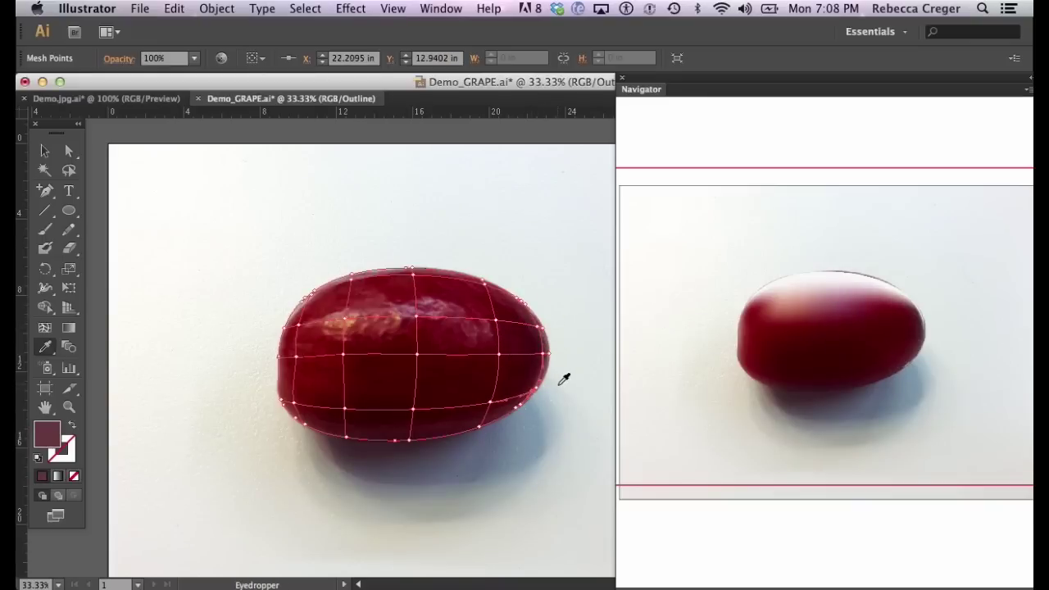
# Colour the top-row mesh points with red sampled from the photo.
pyautogui.keyDown('super'); pyautogui.click(415, 279); pyautogui.keyUp('super')
pyautogui.click(429, 267)
pyautogui.keyDown('super'); pyautogui.click(490, 284); pyautogui.keyUp('super')
pyautogui.click(494, 279)
pyautogui.keyDown('super'); pyautogui.click(358, 275); pyautogui.keyUp('super')
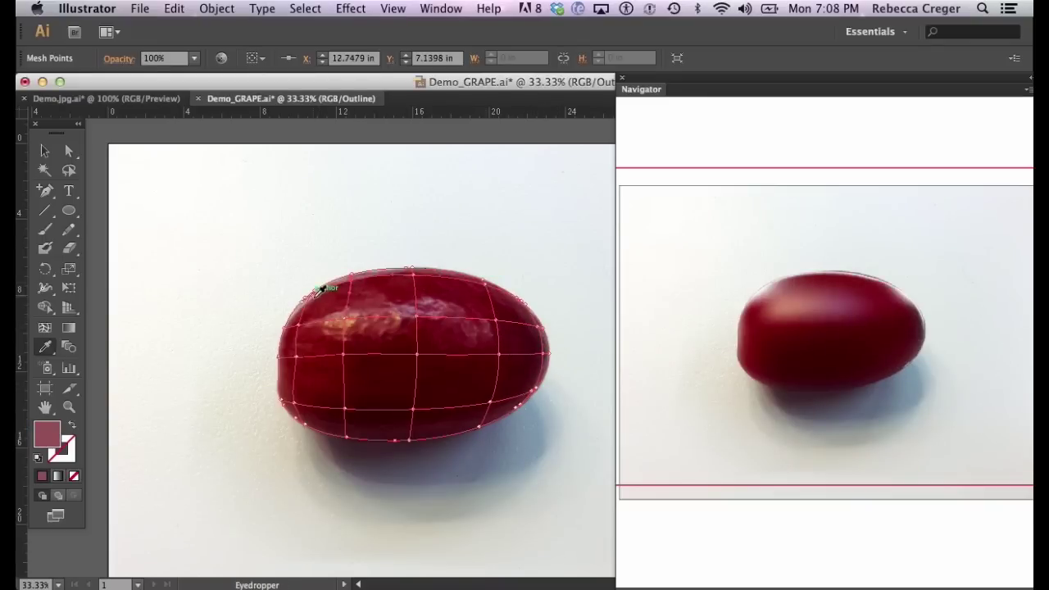
pyautogui.press('super+equal')
pyautogui.press('super+equal')
pyautogui.press('super+equal')
pyautogui.press('super+equal')
# Colour the right-side and lower edge mesh points with reds sampled from the photo.
pyautogui.keyDown('super'); pyautogui.click(515, 275); pyautogui.keyUp('super')
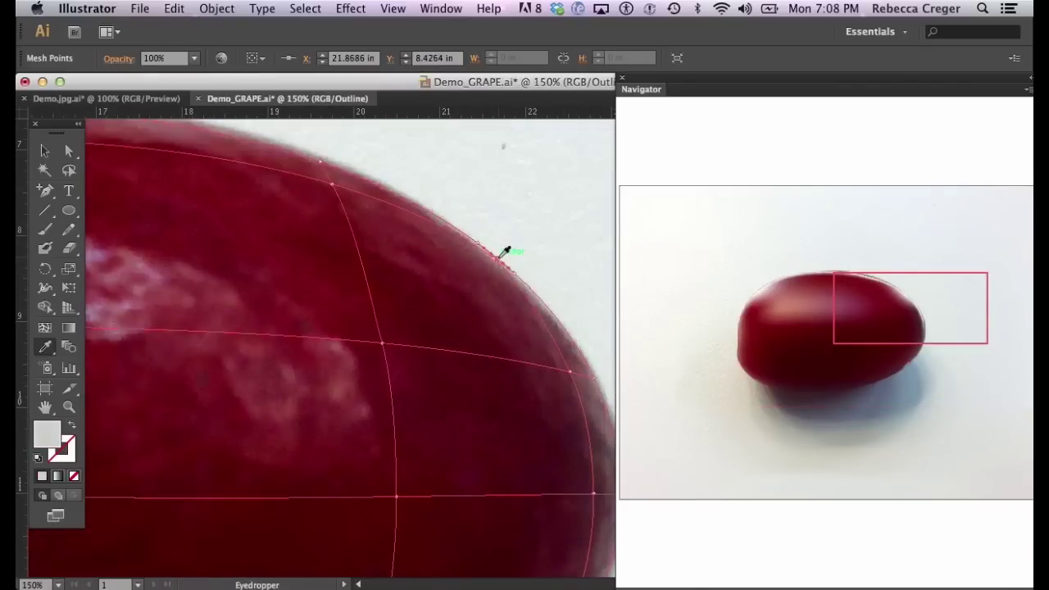
pyautogui.click(543, 326)
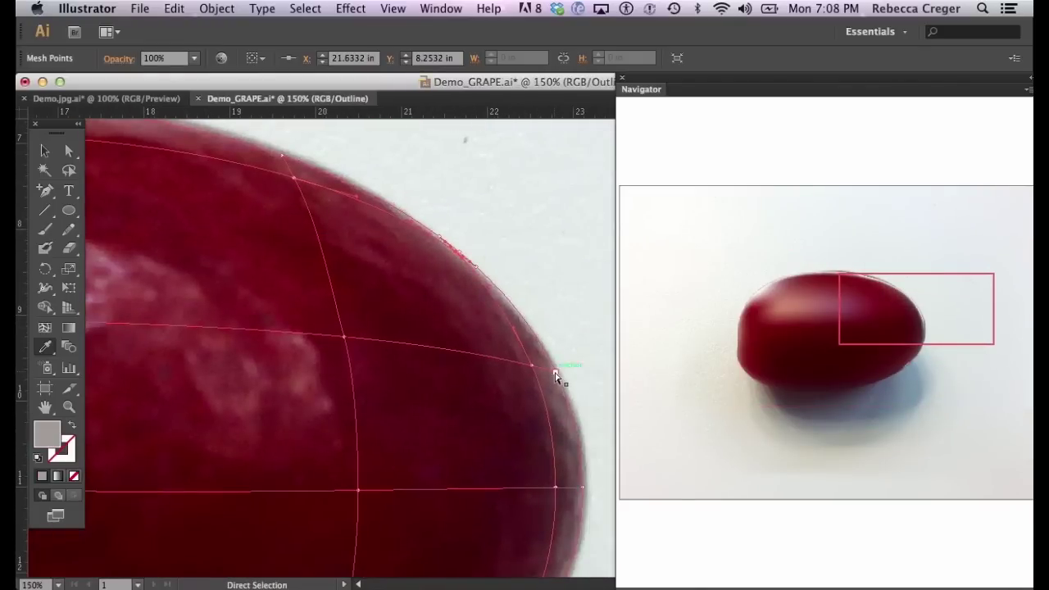
pyautogui.keyDown('super'); pyautogui.click(565, 374); pyautogui.keyUp('super')
pyautogui.scroll(-5, 574, 475)
pyautogui.click(532, 429)
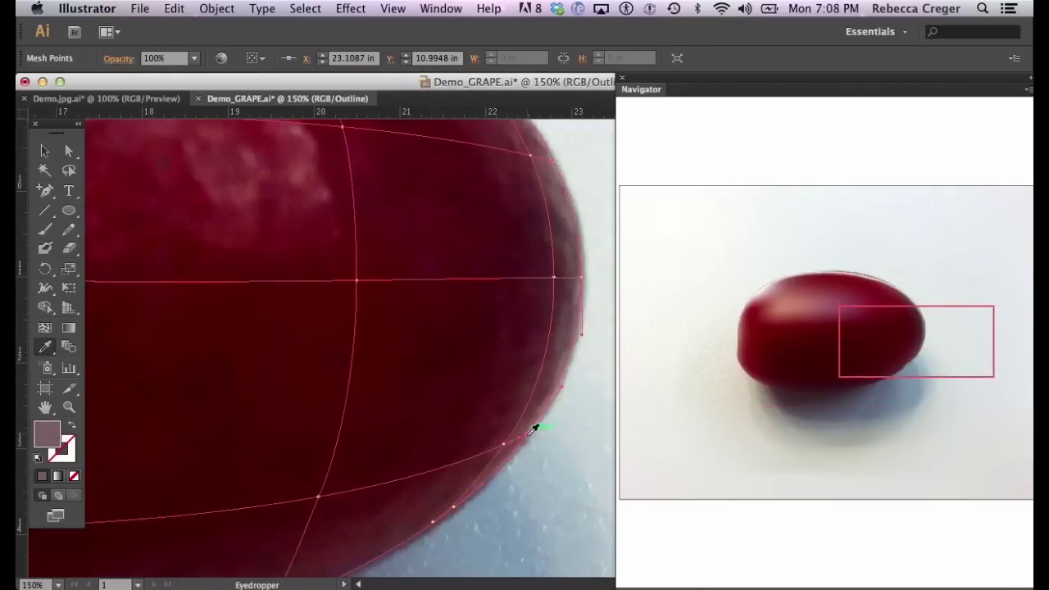
pyautogui.keyDown('super'); pyautogui.click(453, 507); pyautogui.keyUp('super')
pyautogui.click(440, 513)
pyautogui.scroll(-5, 451, 459)
pyautogui.keyDown('super'); pyautogui.click(462, 398); pyautogui.keyUp('super')
pyautogui.click(440, 412)
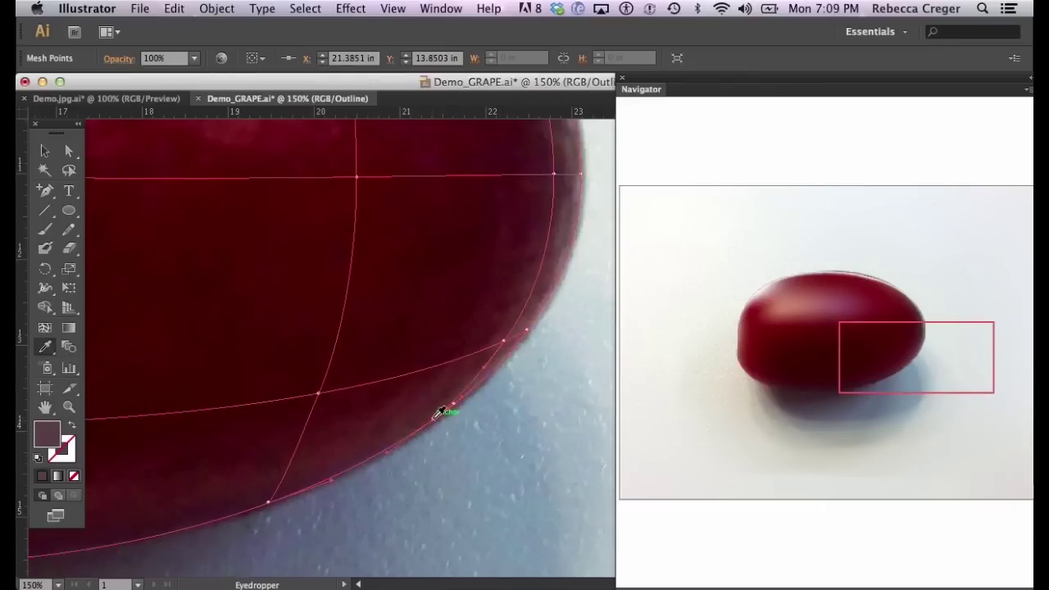
pyautogui.scroll(3, 557, 246)
# Recolour the upper-right and top edge mesh points with dark red from the photo.
pyautogui.keyDown('super'); pyautogui.click(583, 207); pyautogui.keyUp('super')
pyautogui.click(567, 196)
pyautogui.scroll(3, 566, 195)
pyautogui.keyDown('super'); pyautogui.click(554, 136); pyautogui.keyUp('super')
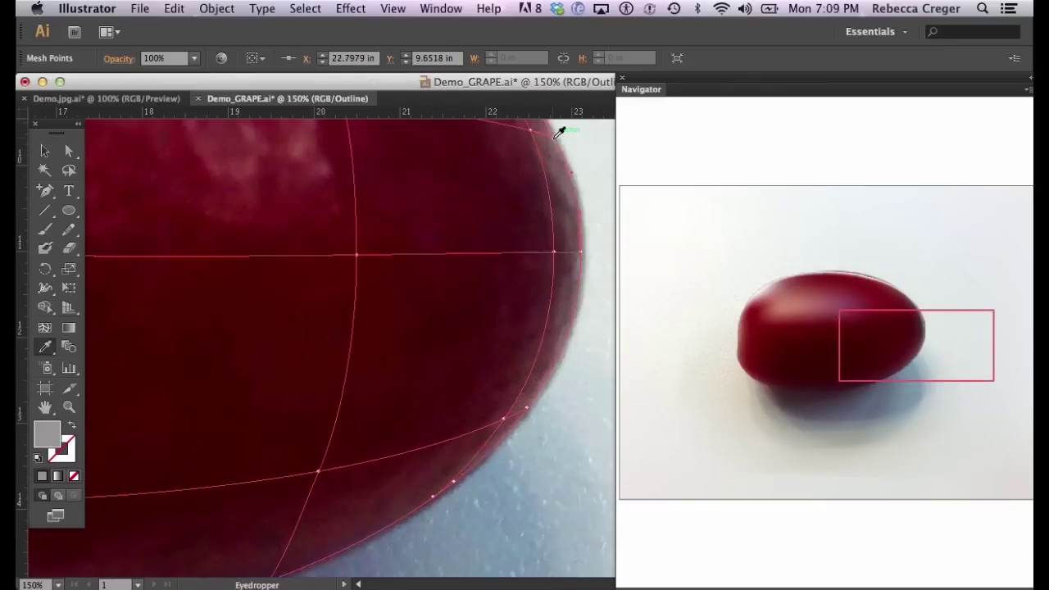
pyautogui.scroll(3, 555, 147)
pyautogui.hscroll(-3, 358, 155)
pyautogui.keyDown('super'); pyautogui.click(350, 134); pyautogui.keyUp('super')
pyautogui.click(354, 127)
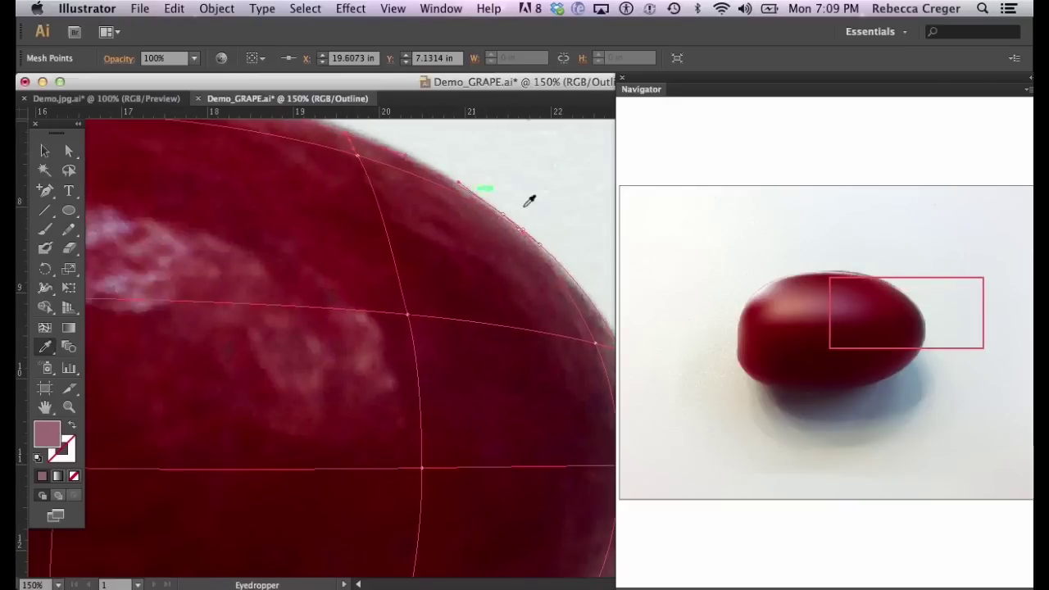
# Give two more edge mesh points a muted pink sampled from the photo.
pyautogui.keyDown('super'); pyautogui.click(522, 232); pyautogui.keyUp('super')
pyautogui.click(526, 227)
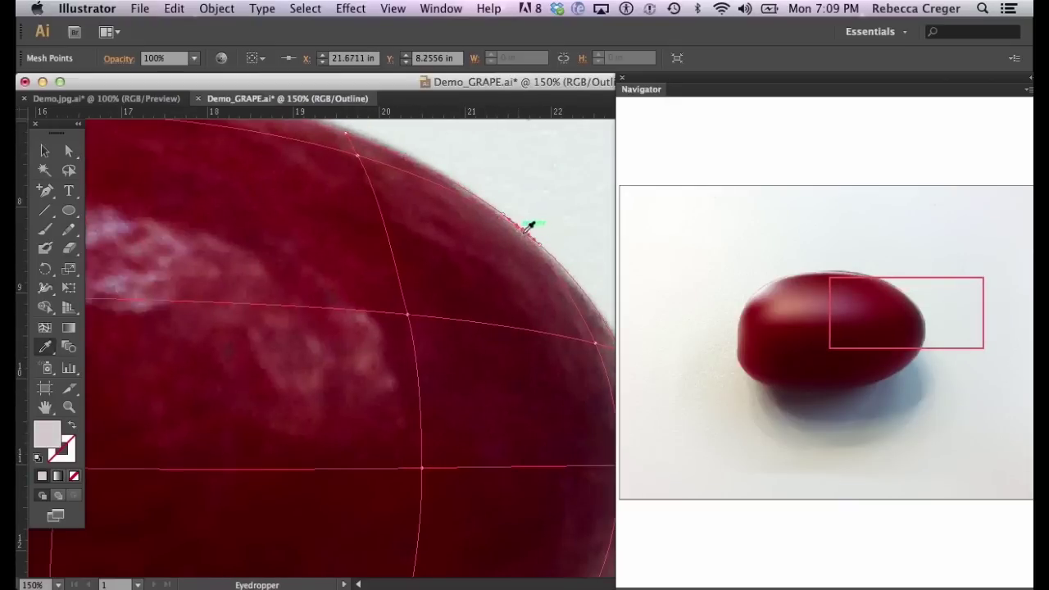
pyautogui.click(527, 223)
pyautogui.click(528, 226)
pyautogui.scroll(3, 529, 227)
pyautogui.hscroll(-3, 492, 205)
pyautogui.hscroll(-3, 417, 169)
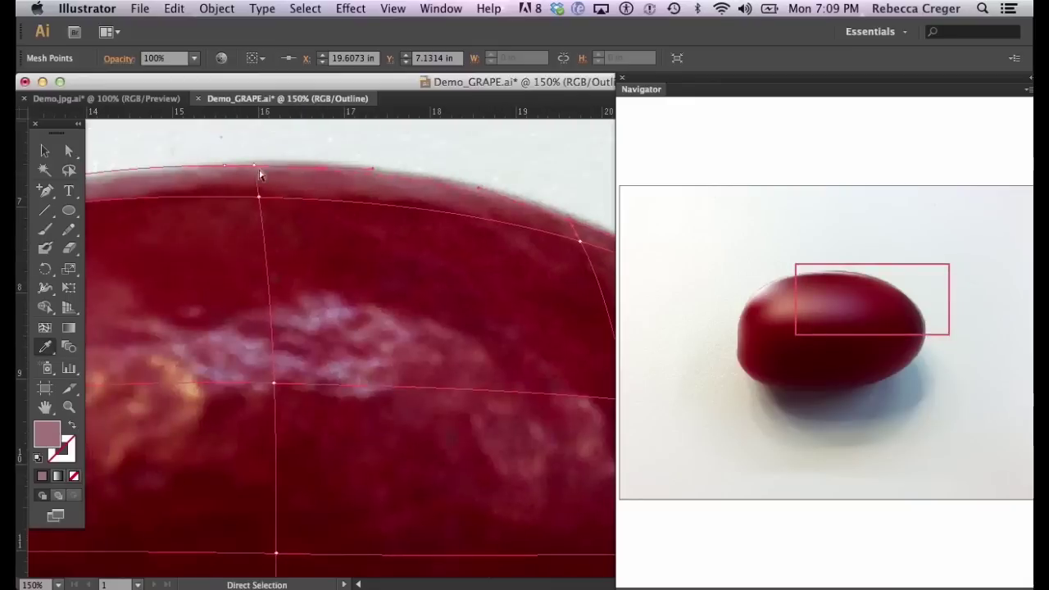
# Colour the top-left and lower-left edge points with pale and light pink from the photo.
pyautogui.click(262, 159)
pyautogui.hscroll(-3, 246, 174)
pyautogui.click(229, 191)
pyautogui.click(216, 267)
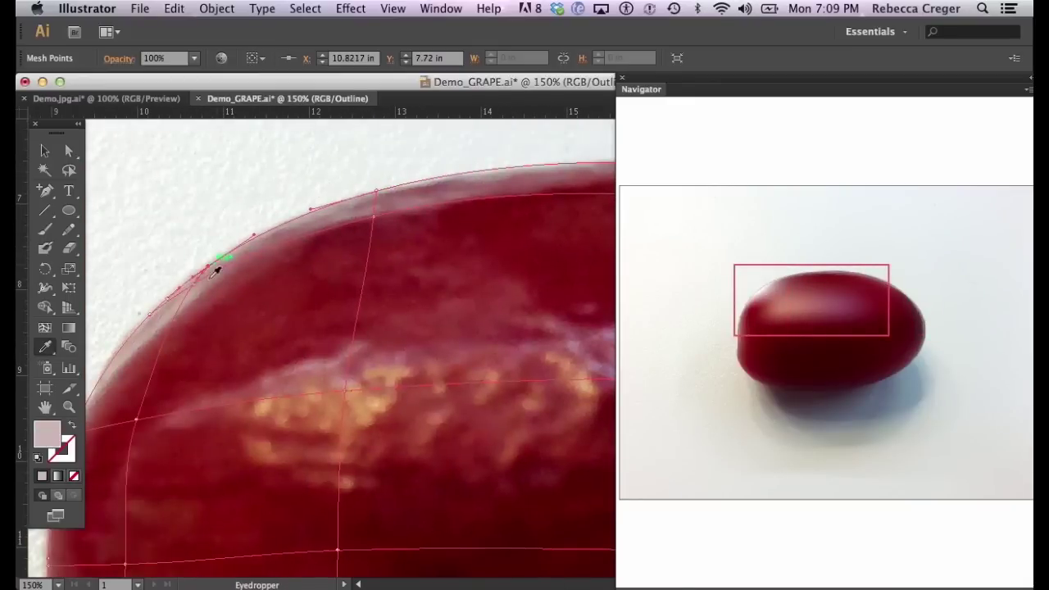
pyautogui.keyDown('super'); pyautogui.click(168, 300); pyautogui.keyUp('super')
pyautogui.click(151, 348)
pyautogui.hscroll(-3, 152, 348)
pyautogui.scroll(-2, 151, 348)
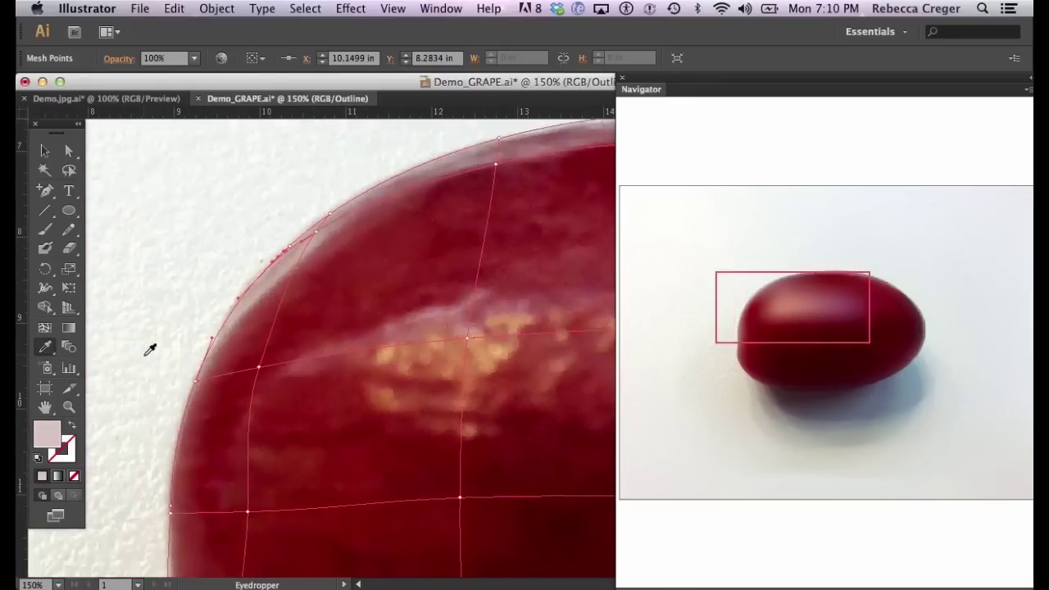
# Colour the highlight mesh point light peach and the point right of it mauve pink.
pyautogui.keyDown('super'); pyautogui.click(469, 337); pyautogui.keyUp('super')
pyautogui.click(505, 336)
pyautogui.hscroll(4, 529, 342)
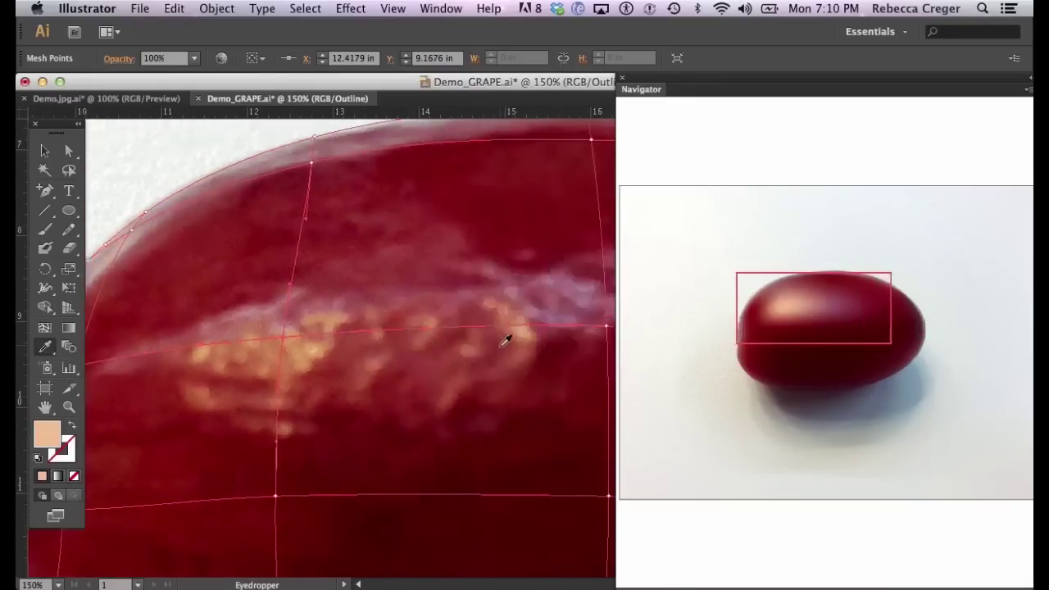
pyautogui.keyDown('super'); pyautogui.click(569, 326); pyautogui.keyUp('super')
pyautogui.click(573, 320)
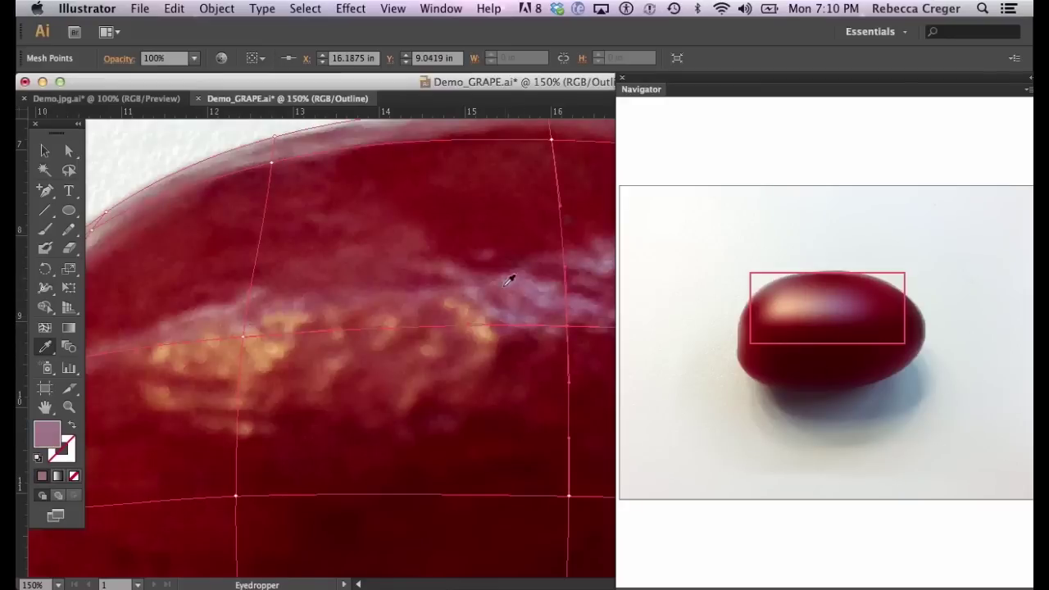
pyautogui.keyDown('super'); pyautogui.click(374, 331); pyautogui.keyUp('super')
pyautogui.hscroll(4, 562, 346)
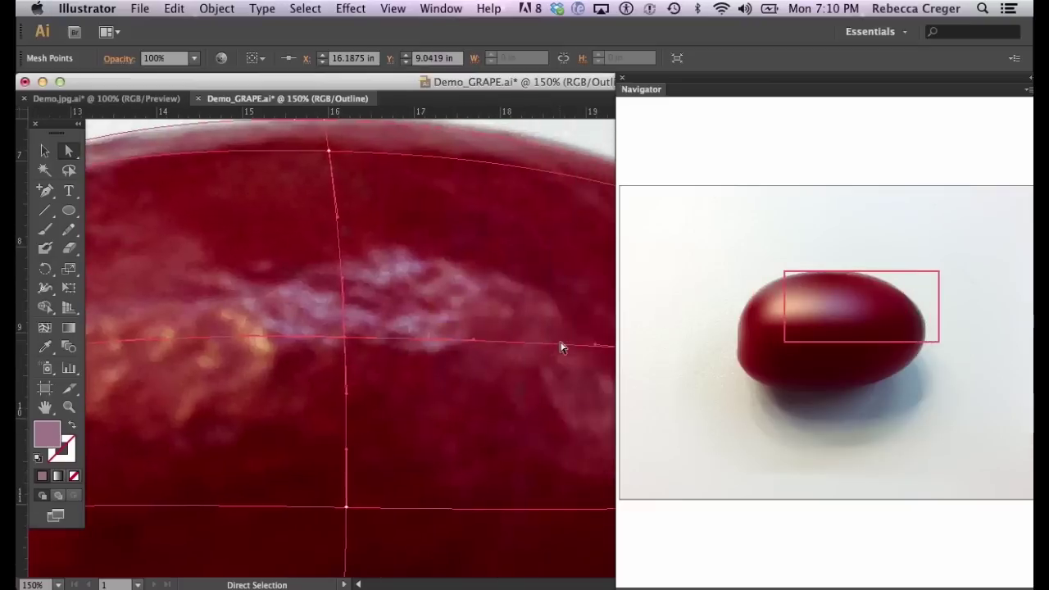
pyautogui.scroll(-3, 560, 340)
# Colour a top mesh point red, resample a lighter pink, then zoom out to 33.33%.
pyautogui.click(370, 287)
pyautogui.press('i')
pyautogui.click(361, 299)
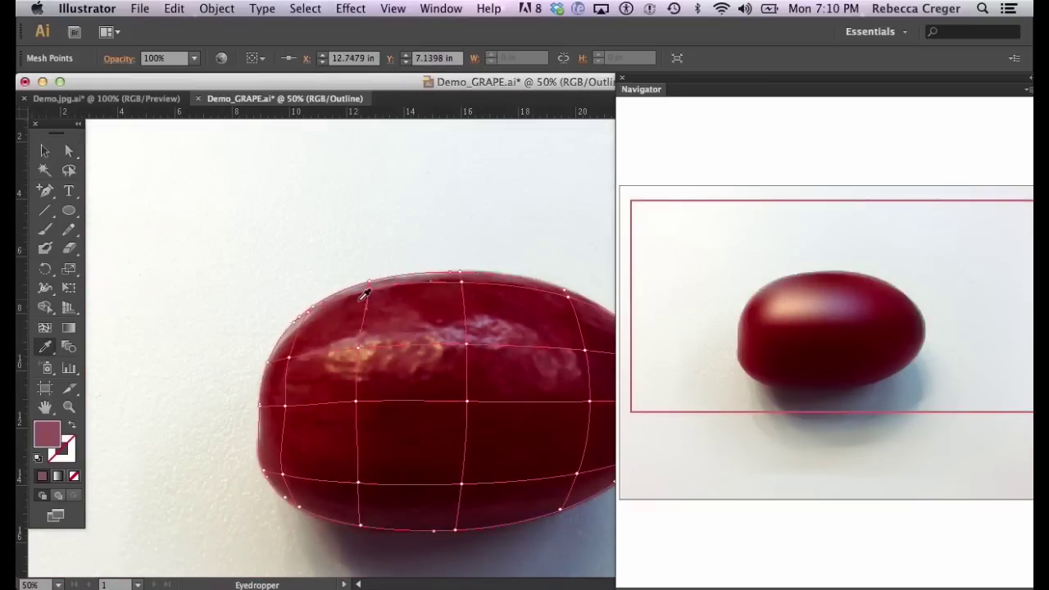
pyautogui.click(363, 295)
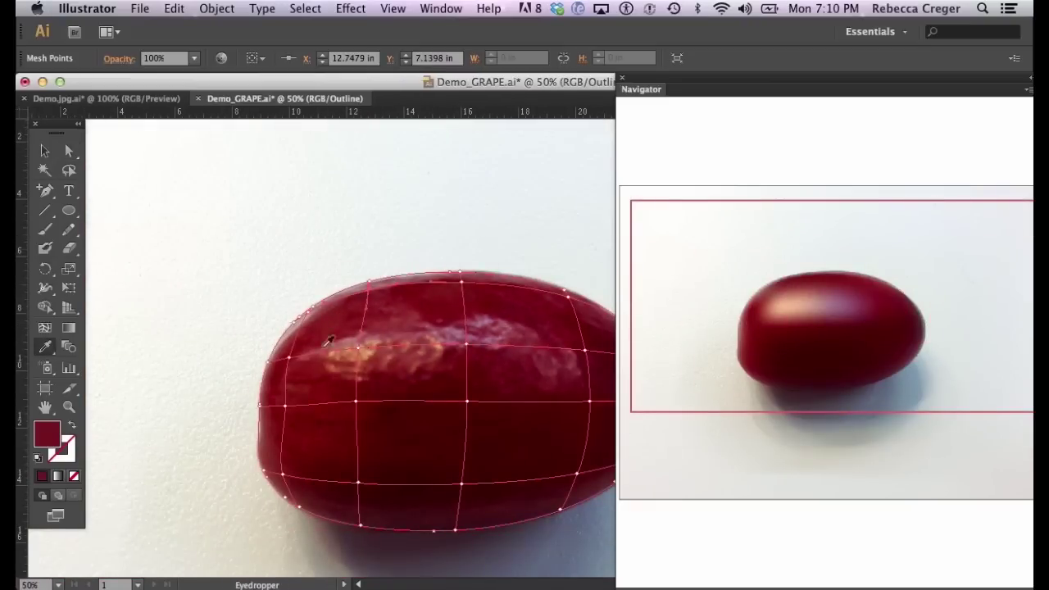
pyautogui.click(330, 338)
pyautogui.press('super+minus')
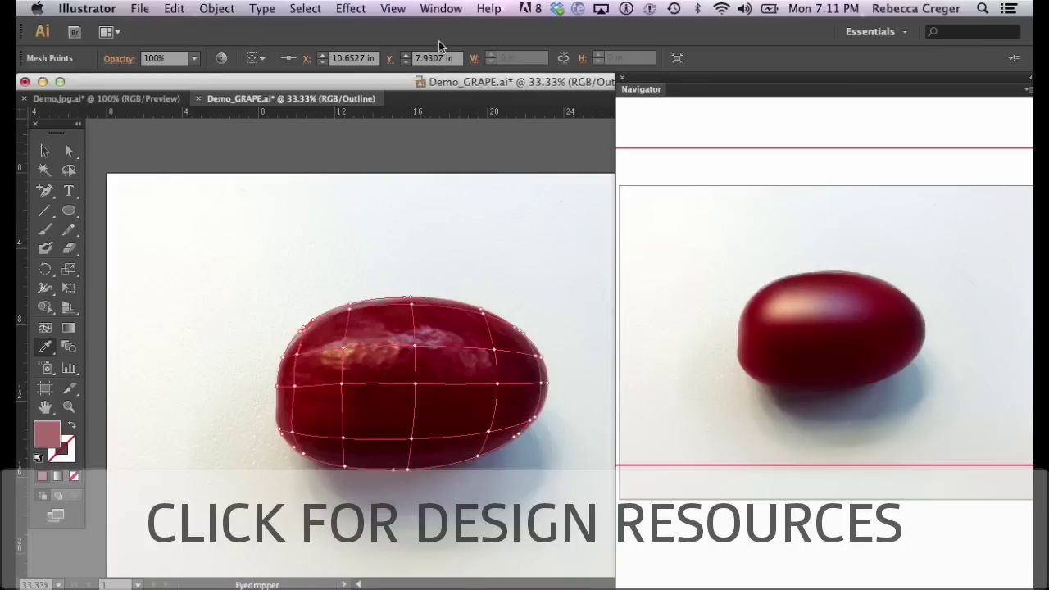
# Switch Demo_GRAPE.ai from Outline to Preview using View > Preview.
pyautogui.click(439, 9)
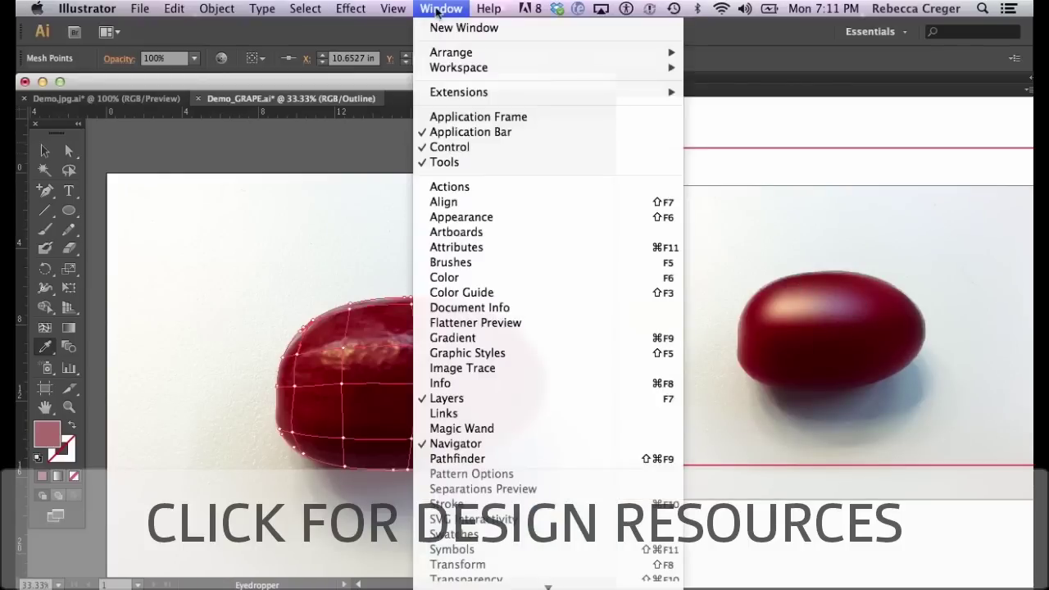
pyautogui.moveTo(399, 13)
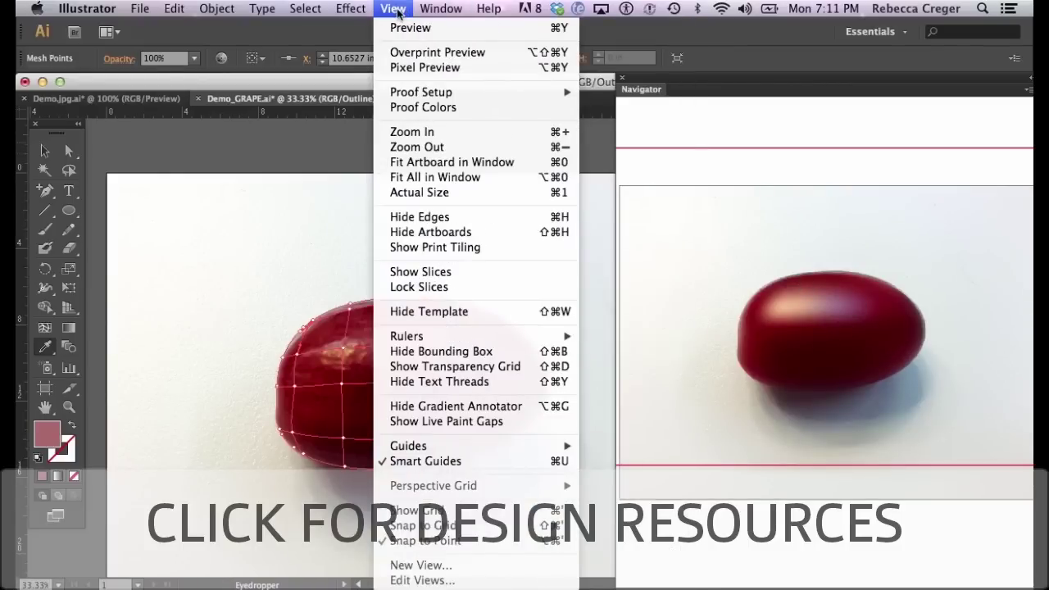
pyautogui.click(407, 33)
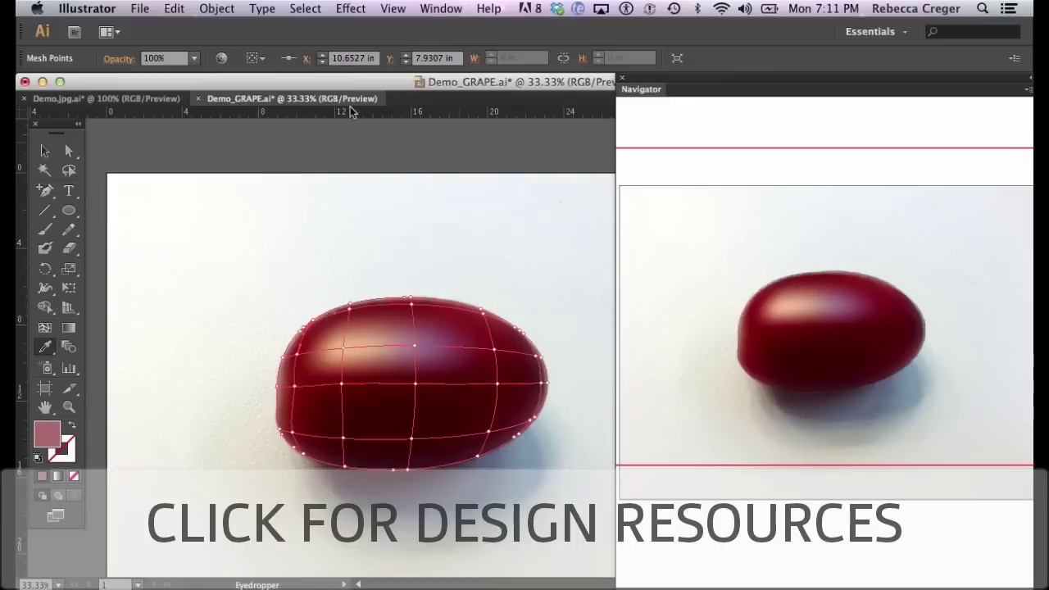